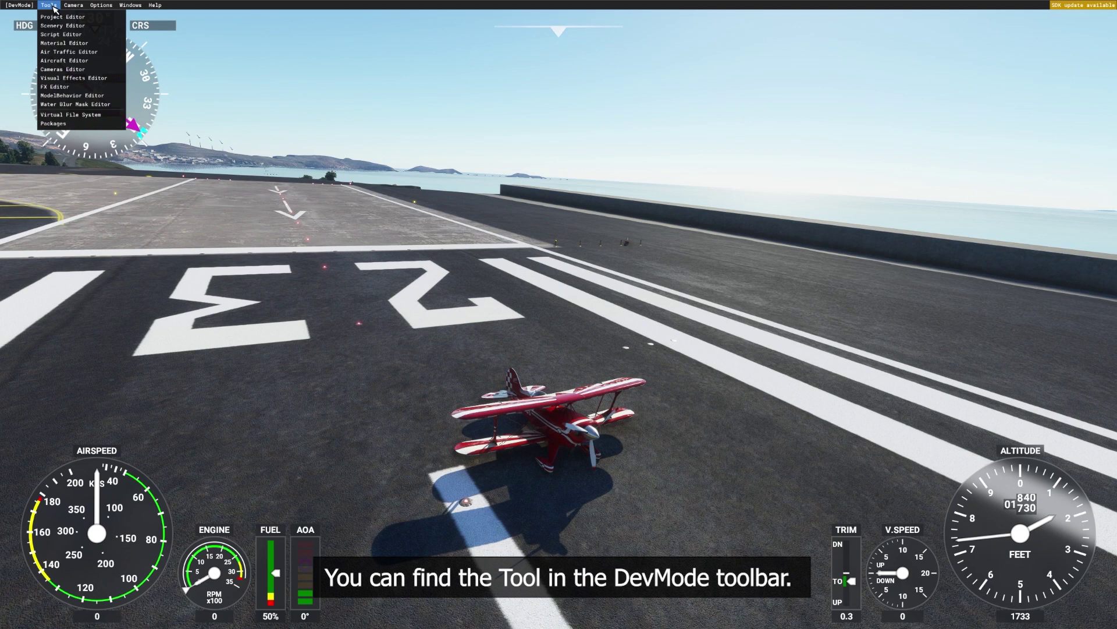
Step: Open the Visual Effects Editor and load the Base asset from the fs-base-effects package
click(64, 78)
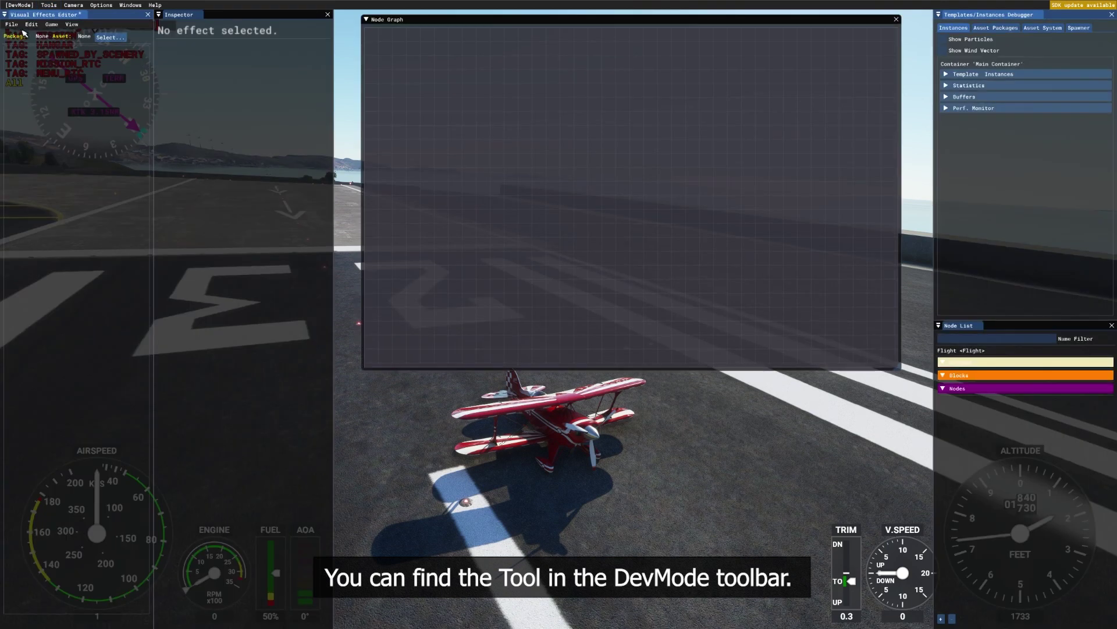
click(111, 39)
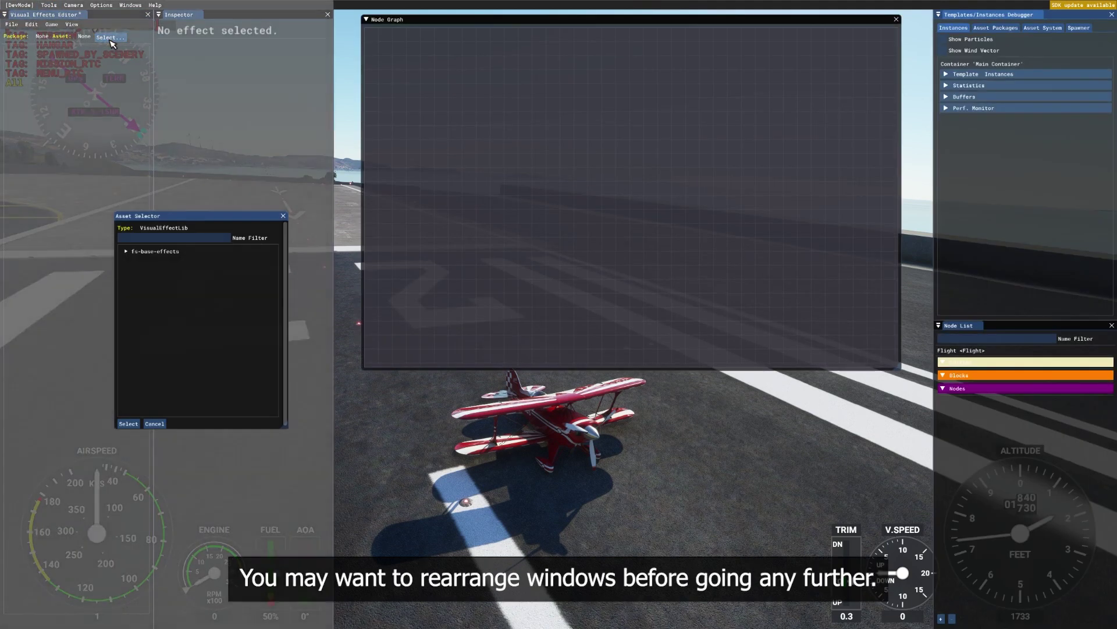
click(132, 251)
click(136, 260)
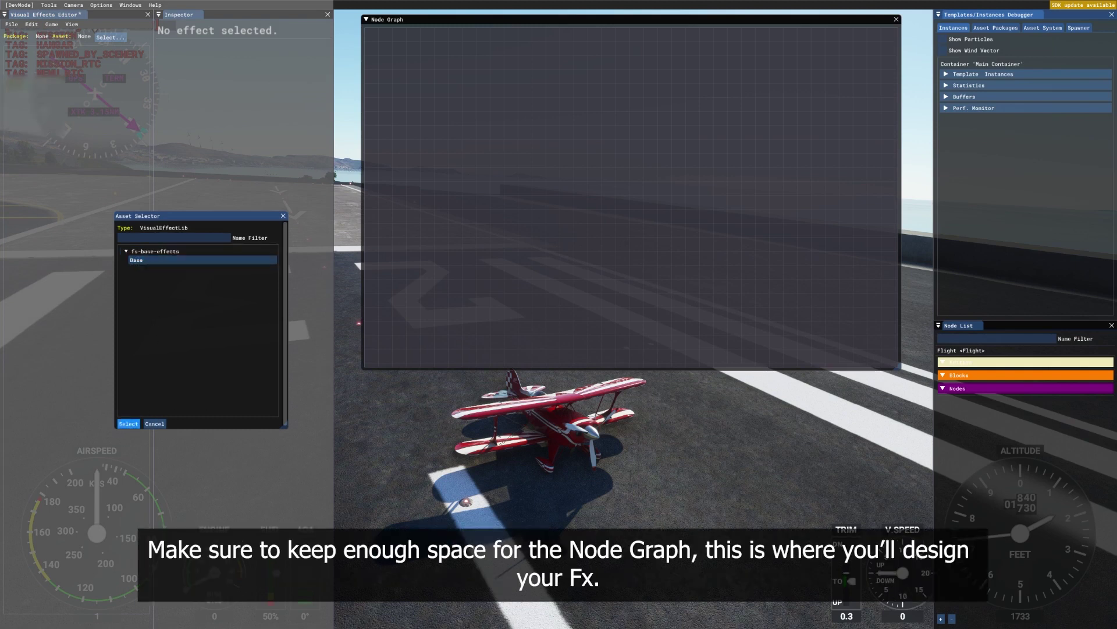
click(128, 424)
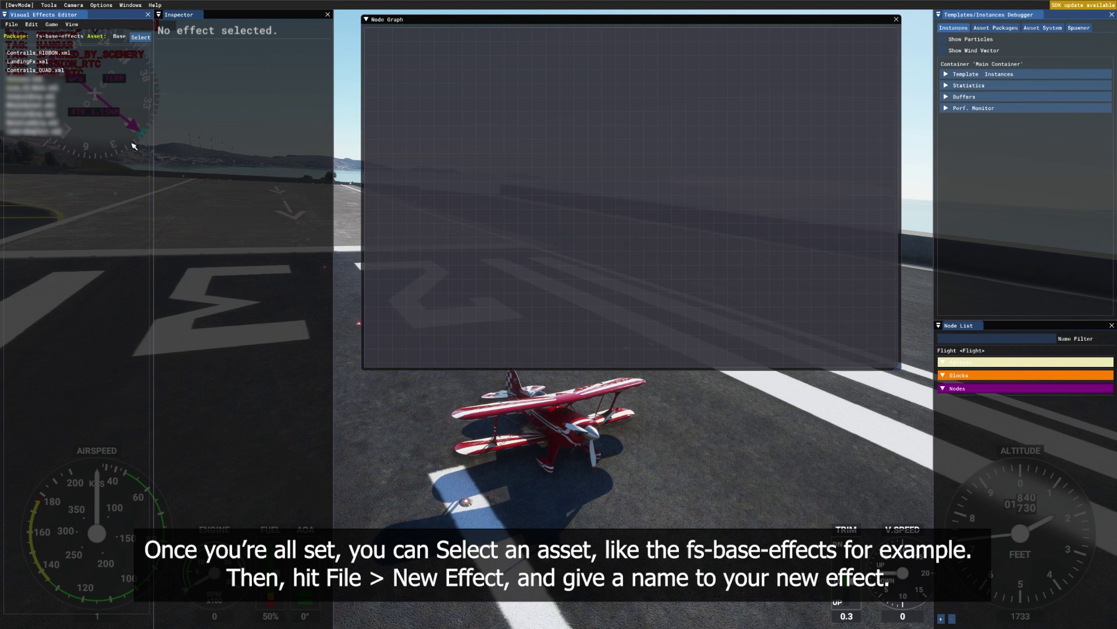
Step: Start a new effect from File > New Effect, with the EngineSmoke name entered
click(112, 133)
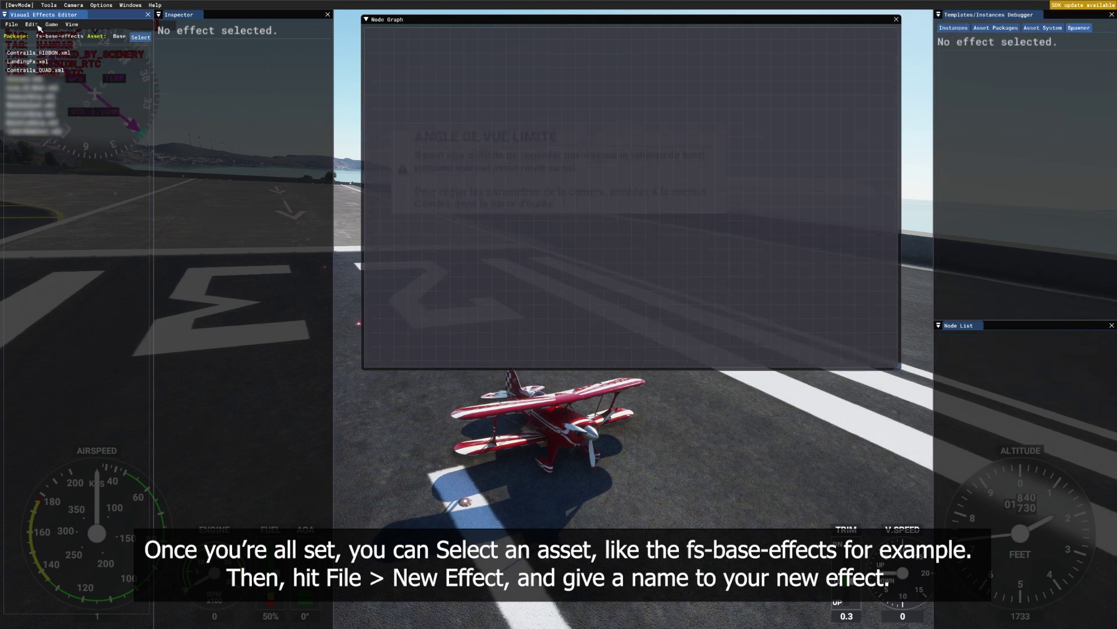
click(12, 25)
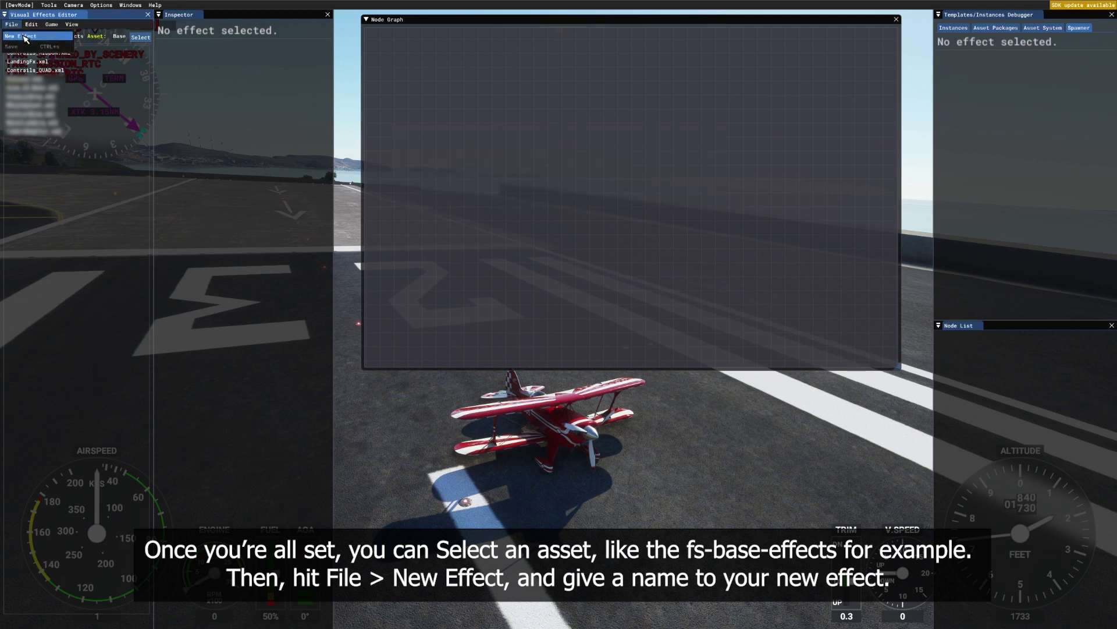
click(26, 39)
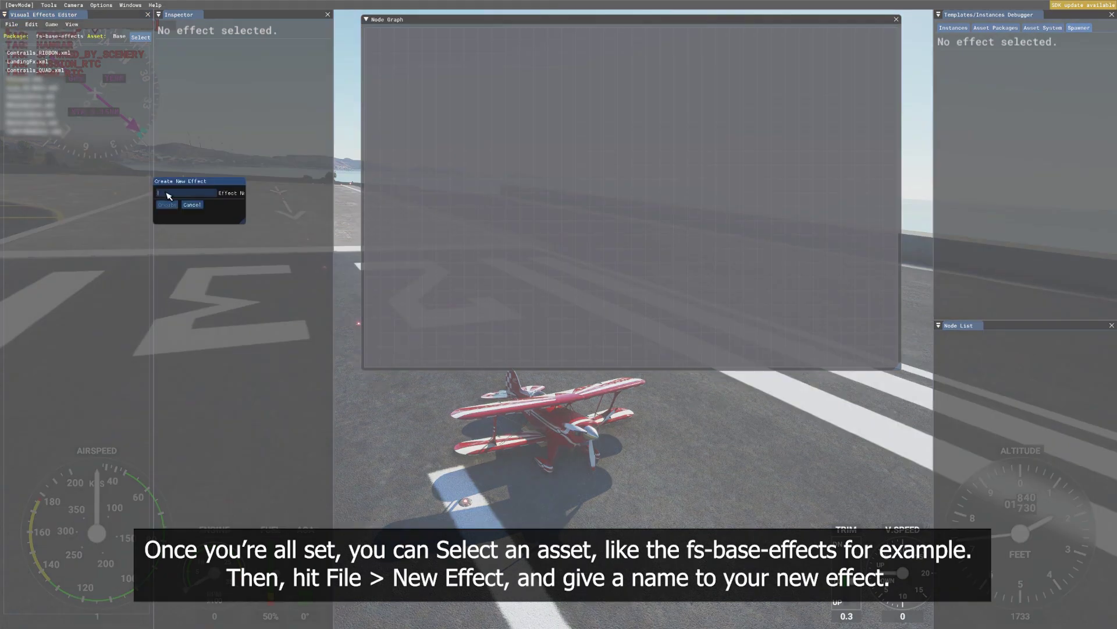
click(169, 196)
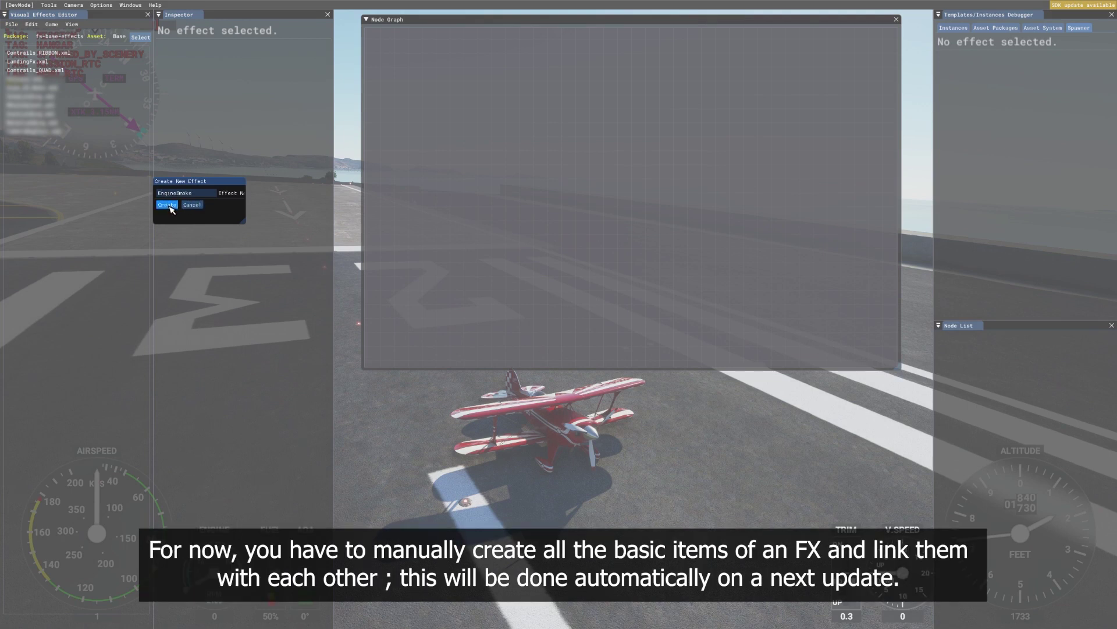
Step: Create EngineSmoke and add Emitter, Init, Update and Output blocks to the Node Graph
click(167, 205)
right_click(705, 83)
click(719, 93)
right_click(675, 138)
click(678, 160)
right_click(678, 160)
click(748, 197)
right_click(664, 189)
click(748, 239)
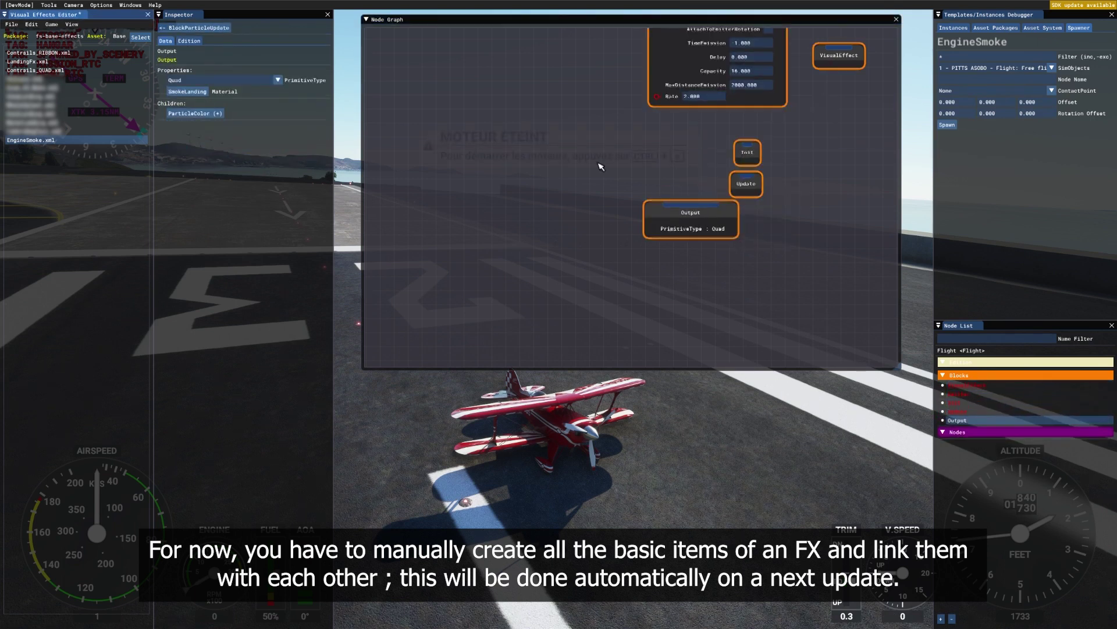
Step: Arrange the VisualEffect, Emitter and Init blocks and link VisualEffect to Emitter to Init
middle_drag(601, 167, 543, 231)
drag(780, 117, 804, 48)
drag(726, 70, 870, 94)
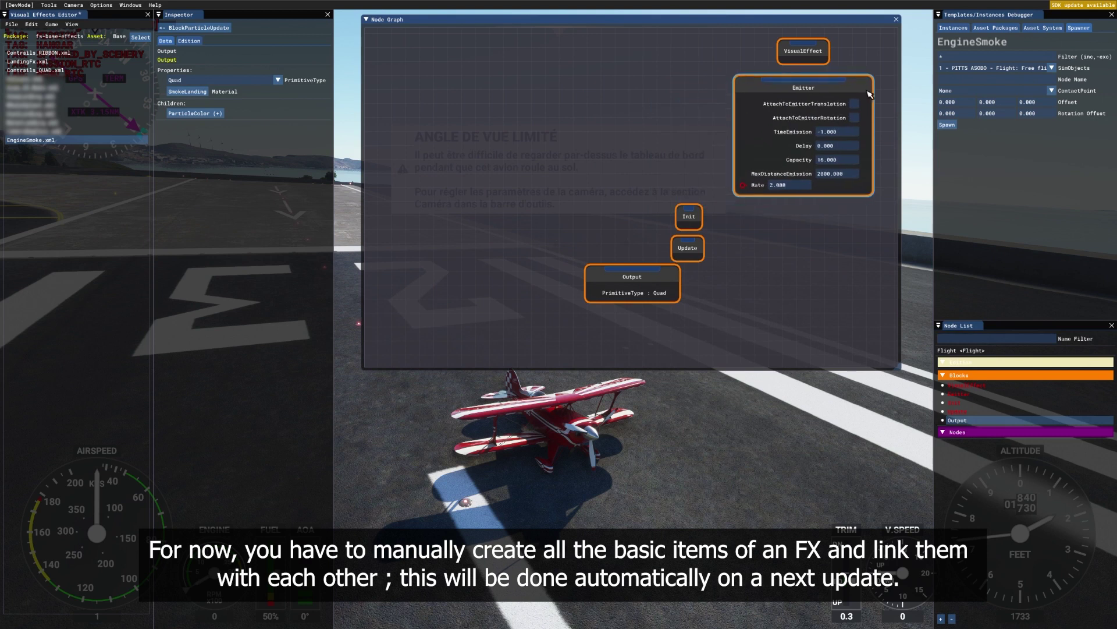
middle_drag(869, 94, 697, 236)
drag(636, 203, 630, 220)
middle_drag(745, 274, 736, 189)
drag(518, 276, 640, 288)
Step: Stack Update and Output under Init and link Init to Update to Output
middle_drag(443, 275, 453, 185)
drag(546, 217, 631, 285)
drag(634, 206, 631, 274)
middle_drag(647, 213, 698, 184)
drag(687, 178, 685, 250)
middle_drag(685, 249, 631, 191)
drag(465, 162, 642, 239)
middle_drag(543, 210, 564, 251)
scroll(609, 214, up, 2)
drag(840, 304, 840, 291)
drag(799, 357, 804, 336)
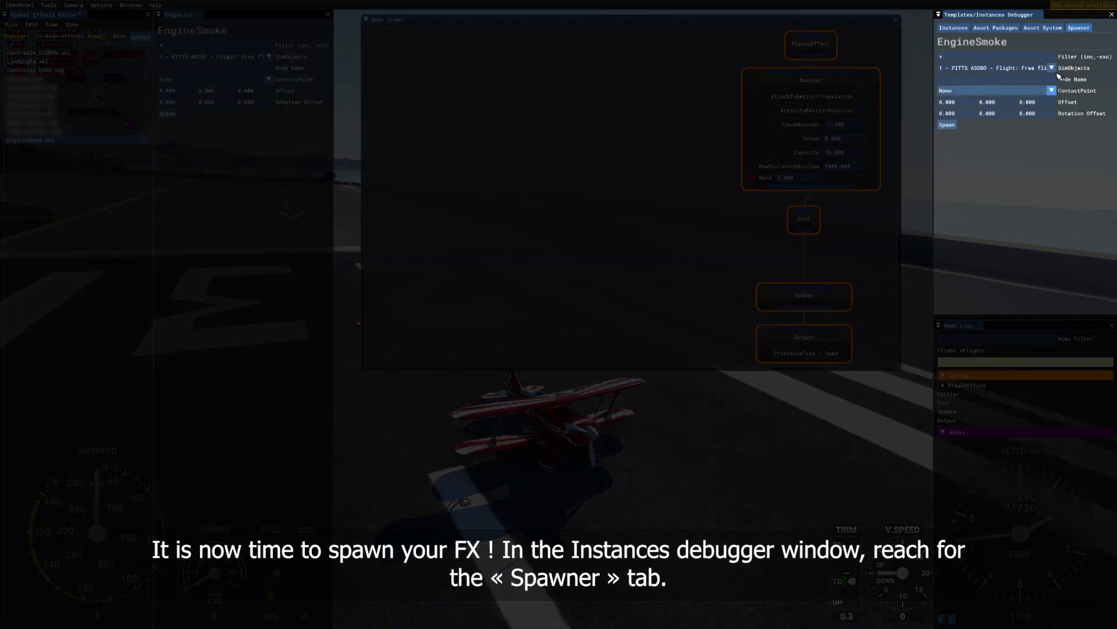
Step: Spawn EngineSmoke on 1 - PITTS ASOBO at the 3.Propeller contact point
click(953, 28)
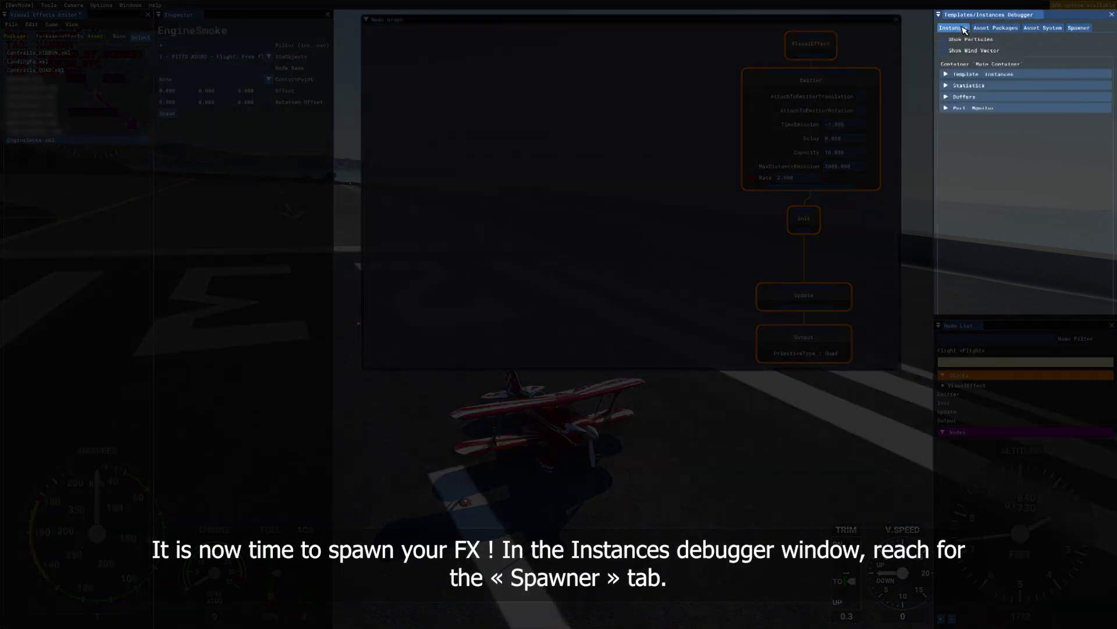
click(1080, 29)
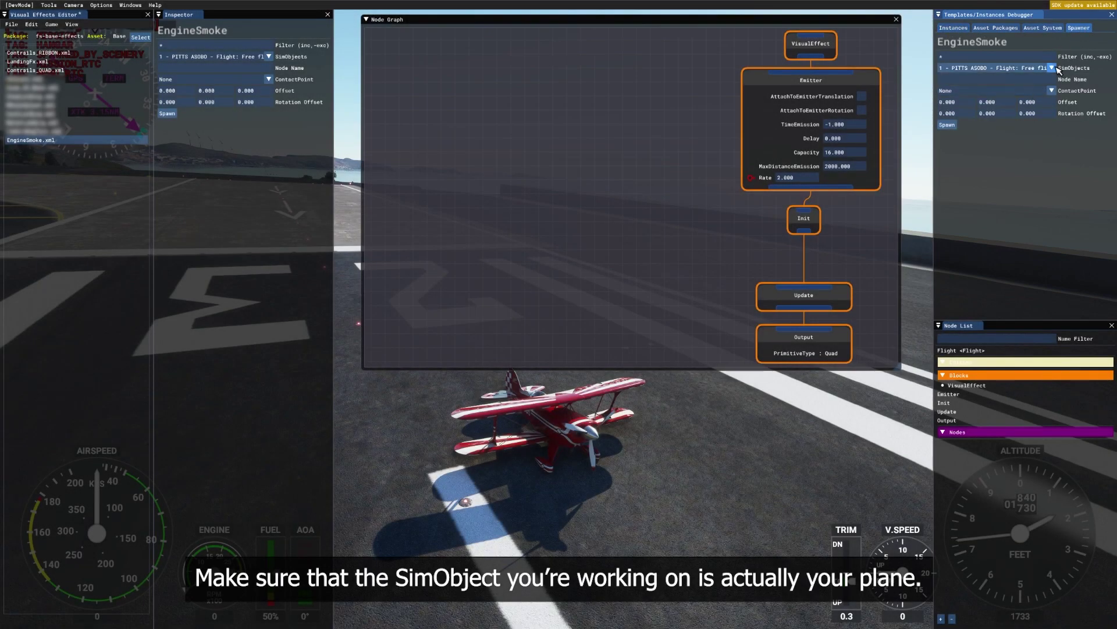
click(1051, 67)
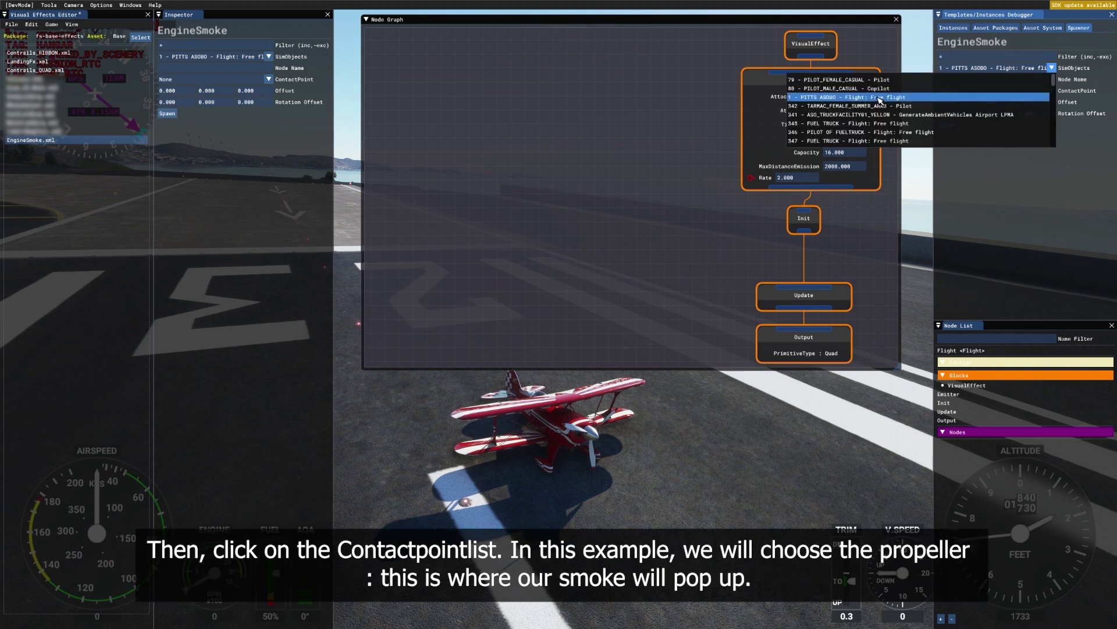
click(880, 98)
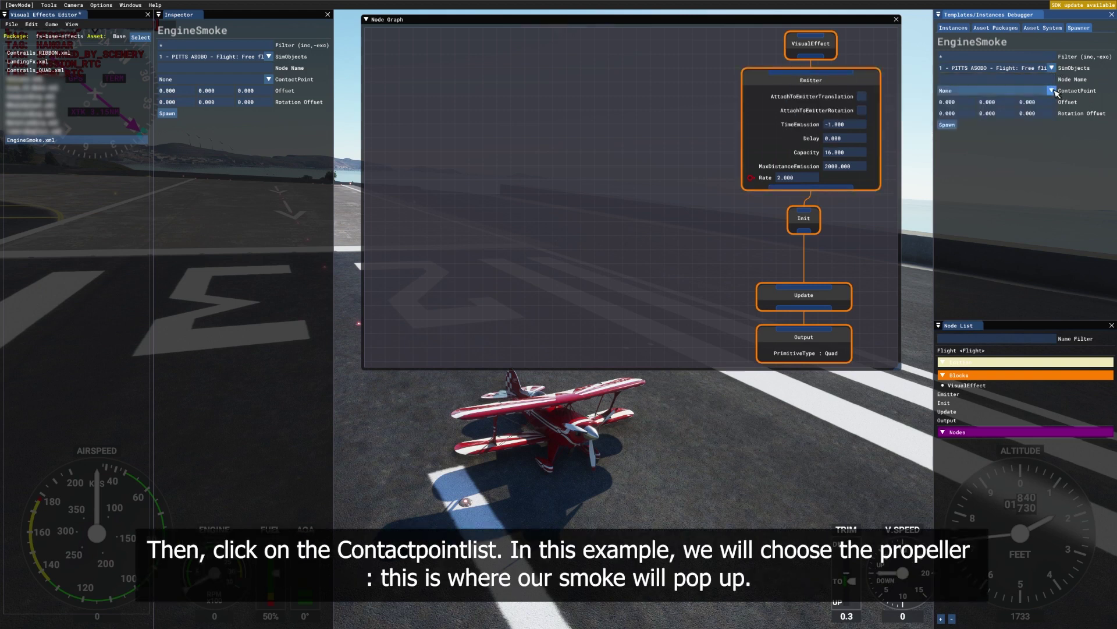
click(1052, 91)
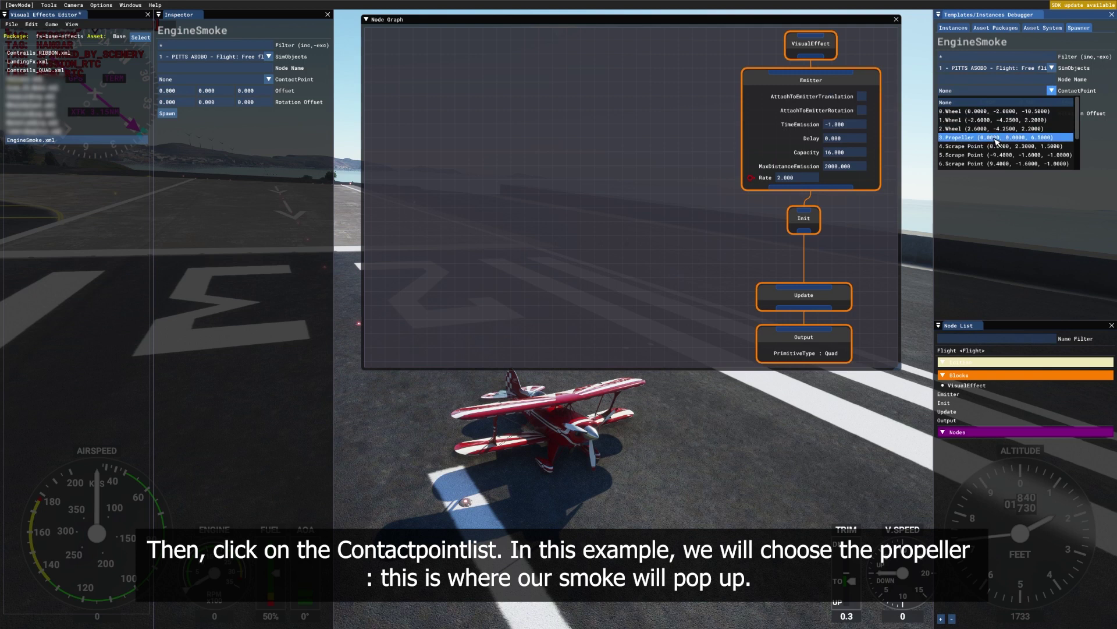
click(996, 137)
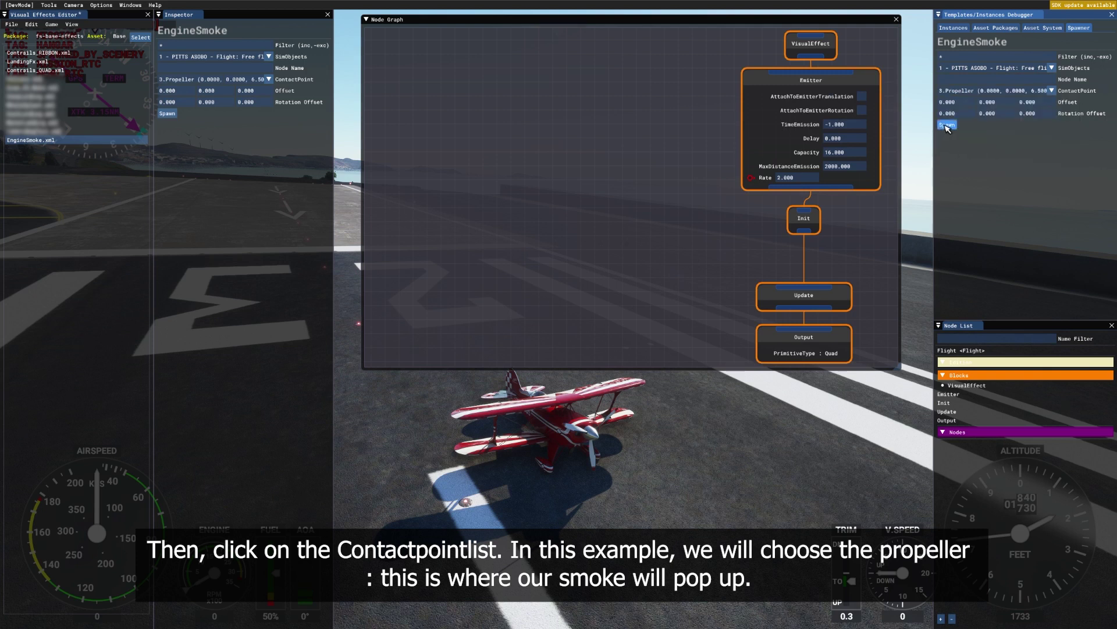
click(946, 125)
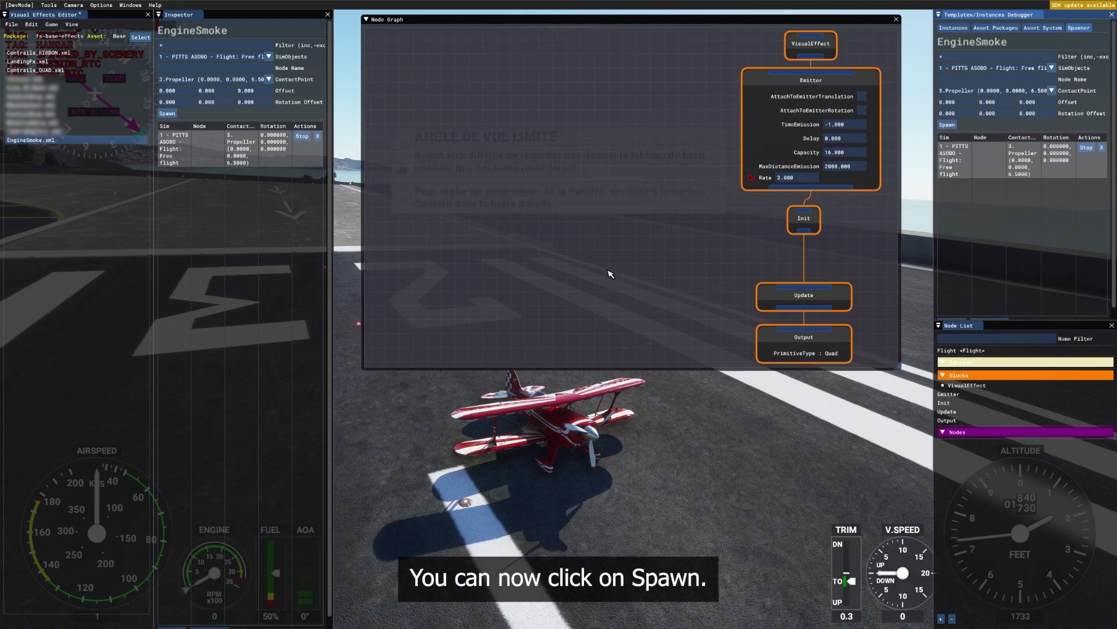
Step: Add ParticleLifetime and ParticleSize attributes to the Init block
click(816, 219)
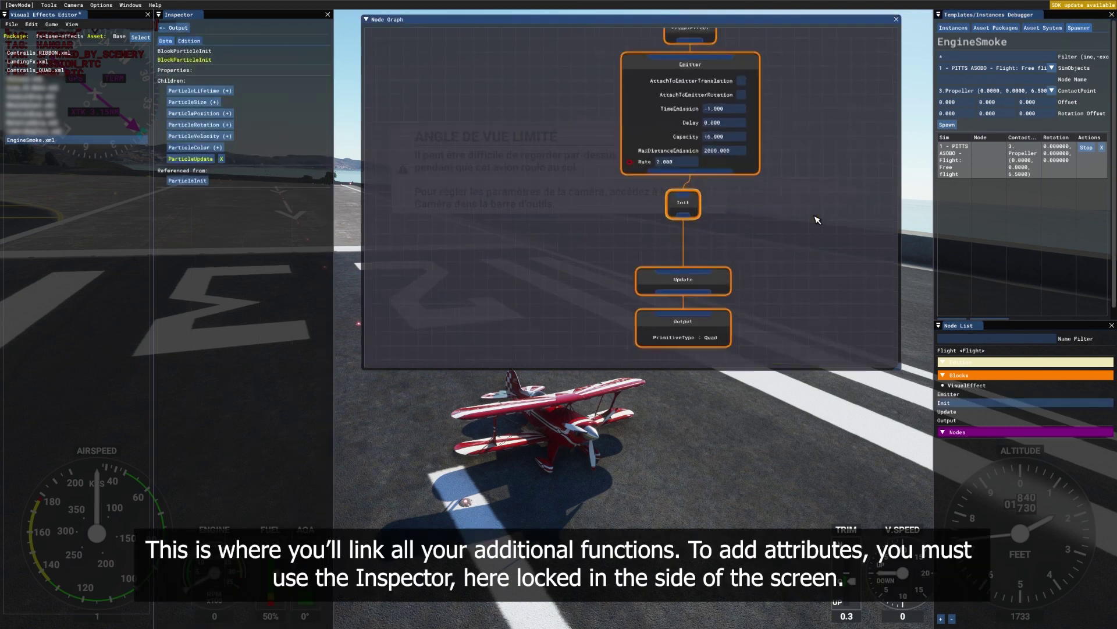
click(204, 94)
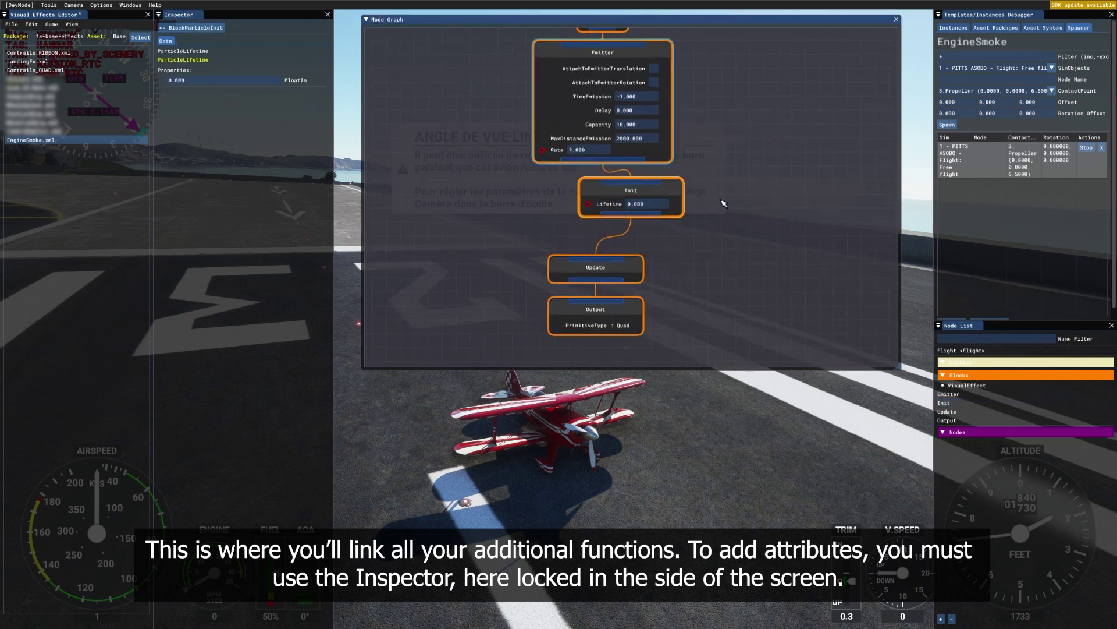
click(674, 190)
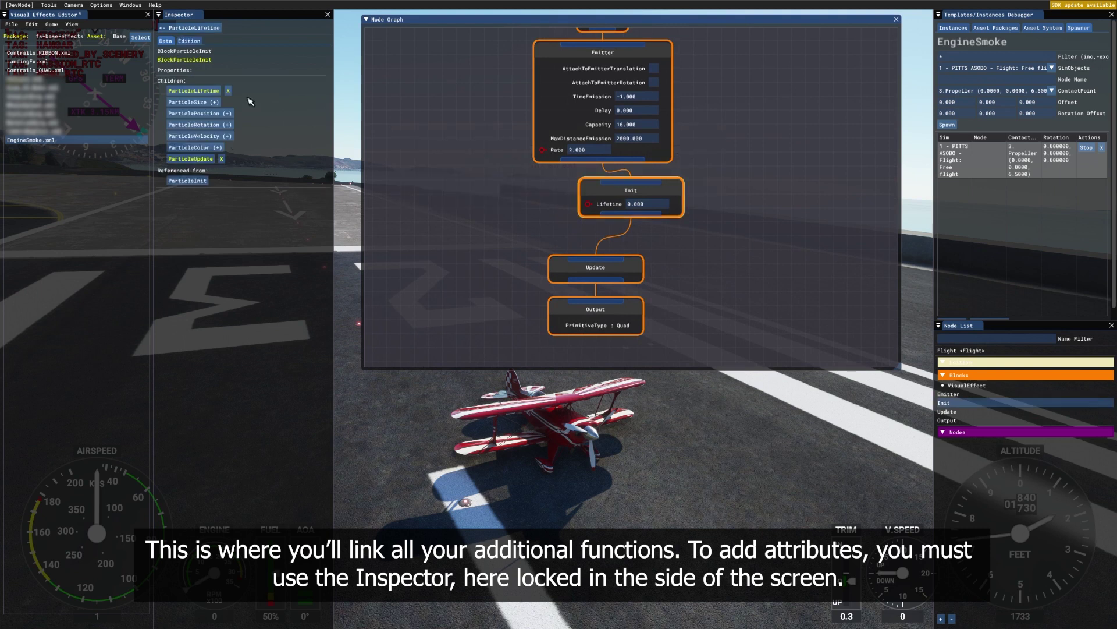
click(193, 102)
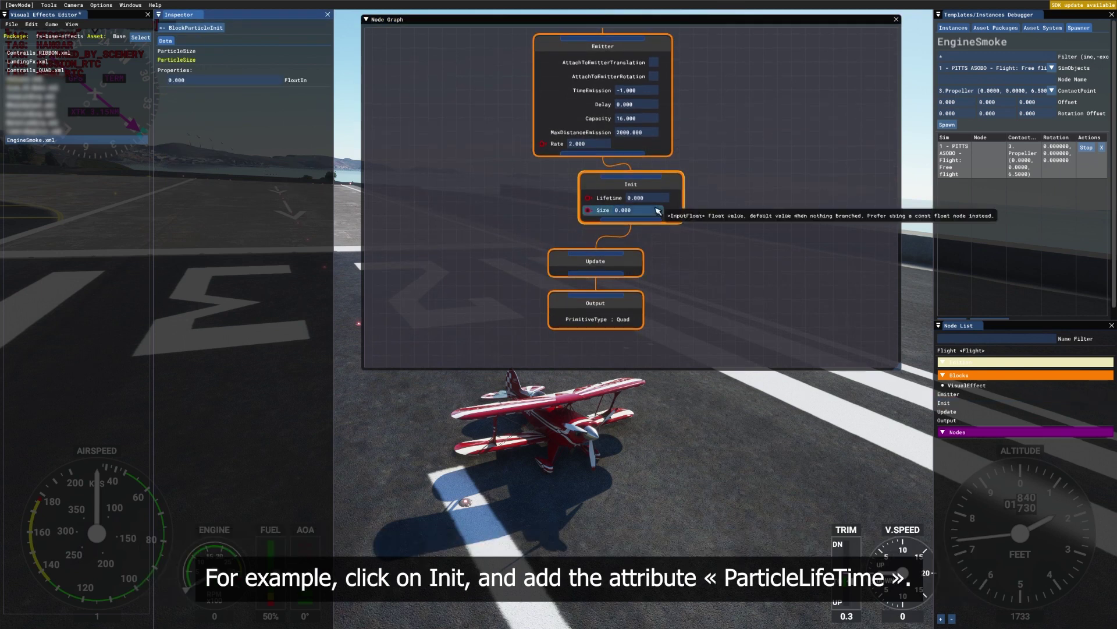
drag(674, 185, 637, 183)
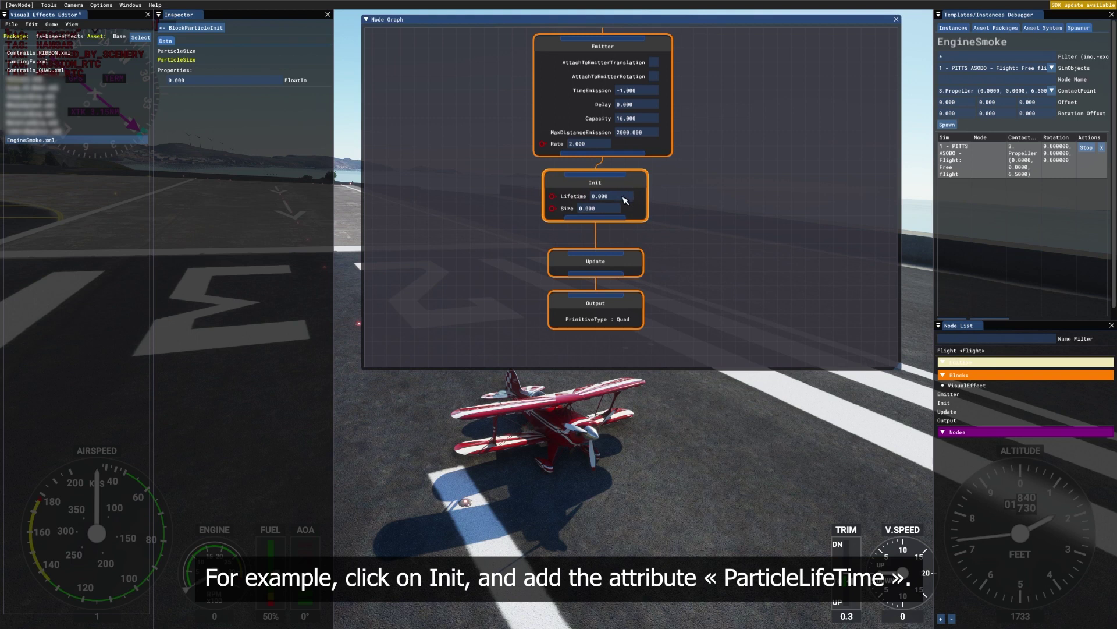
Step: Set Init's Lifetime and Size values to 1
double_click(624, 196)
text(1)
double_click(613, 211)
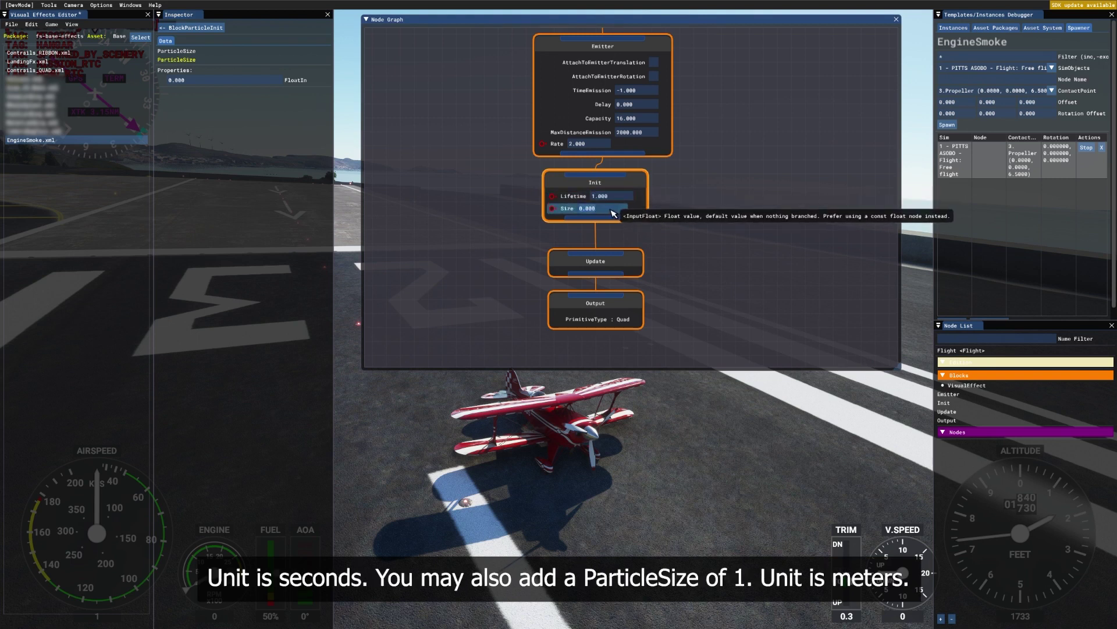
key(Return)
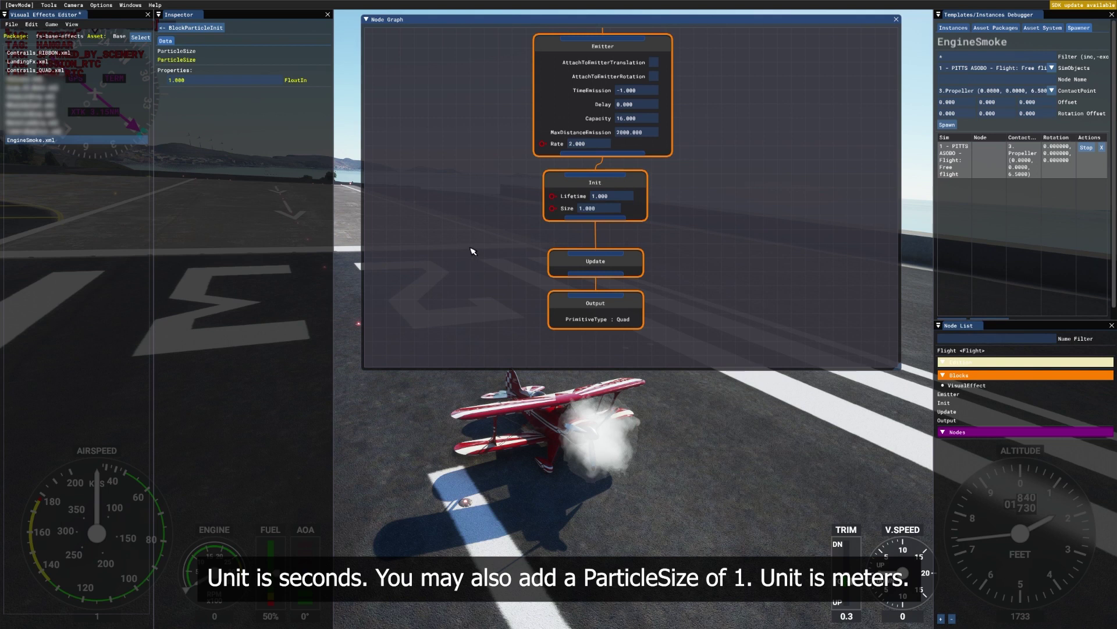
middle_drag(441, 240, 639, 263)
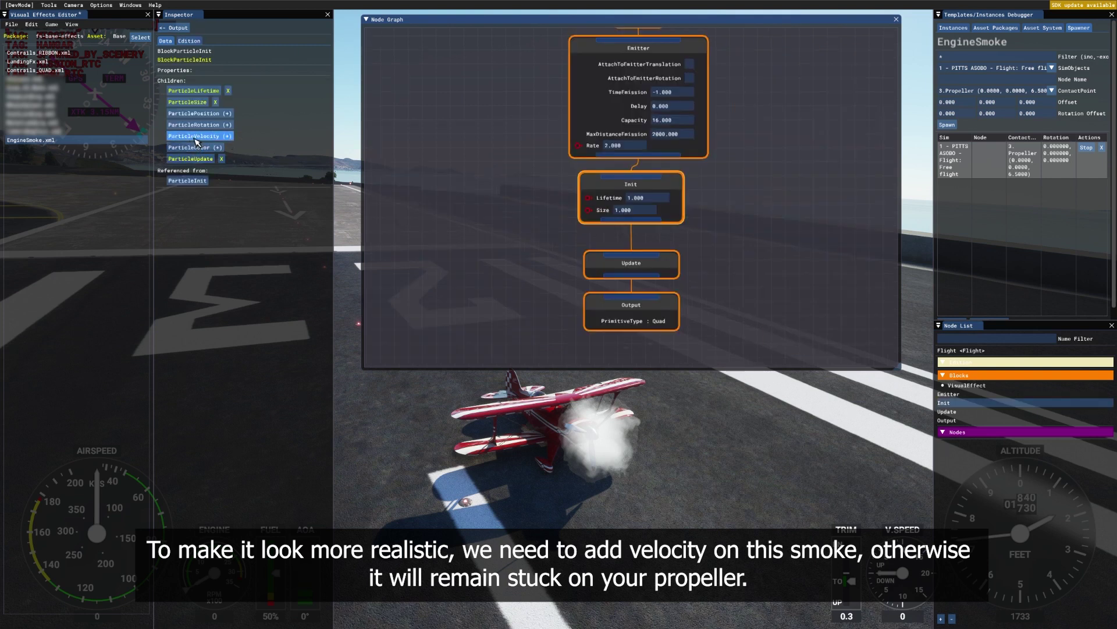
Step: Add a Velocity attribute to Init and feed it from a new Vector3 node
click(198, 136)
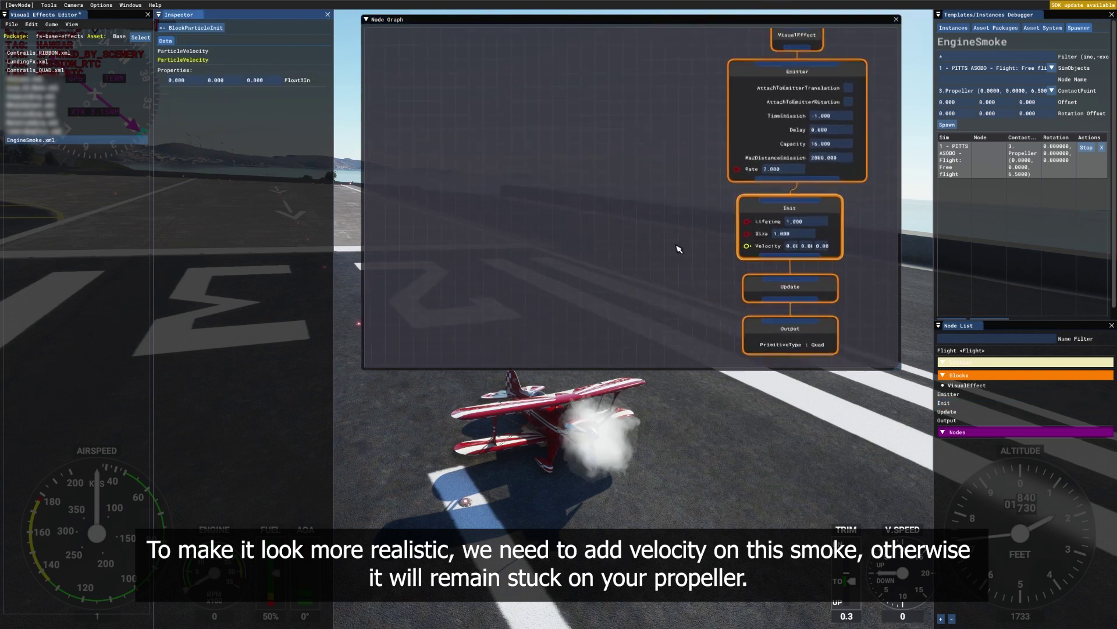
right_click(575, 186)
mouse_move(592, 192)
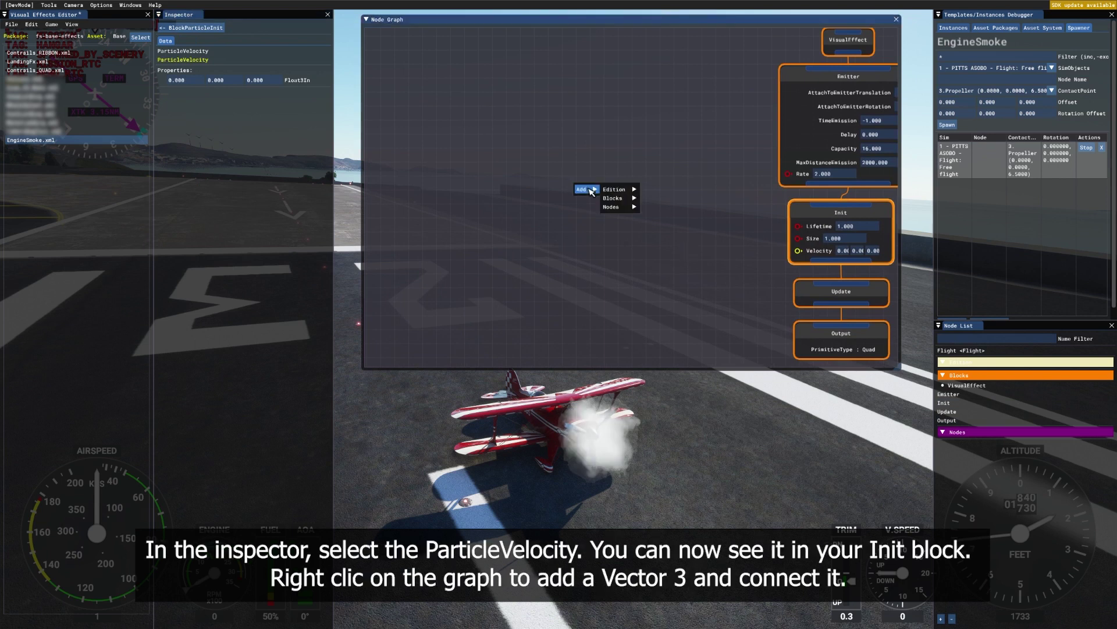
mouse_move(624, 209)
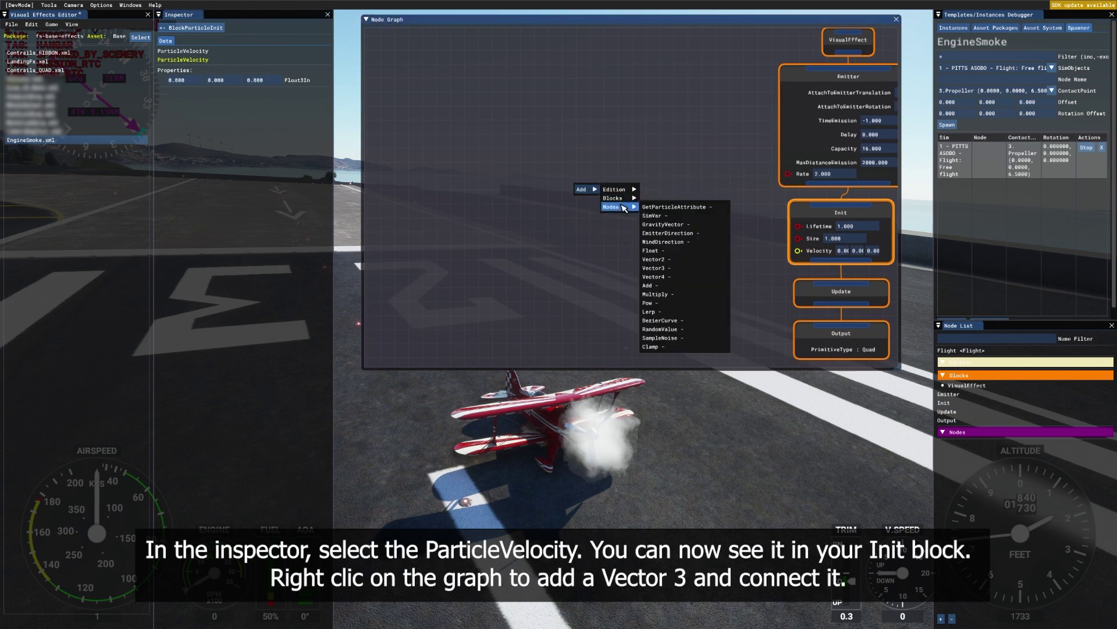
click(653, 268)
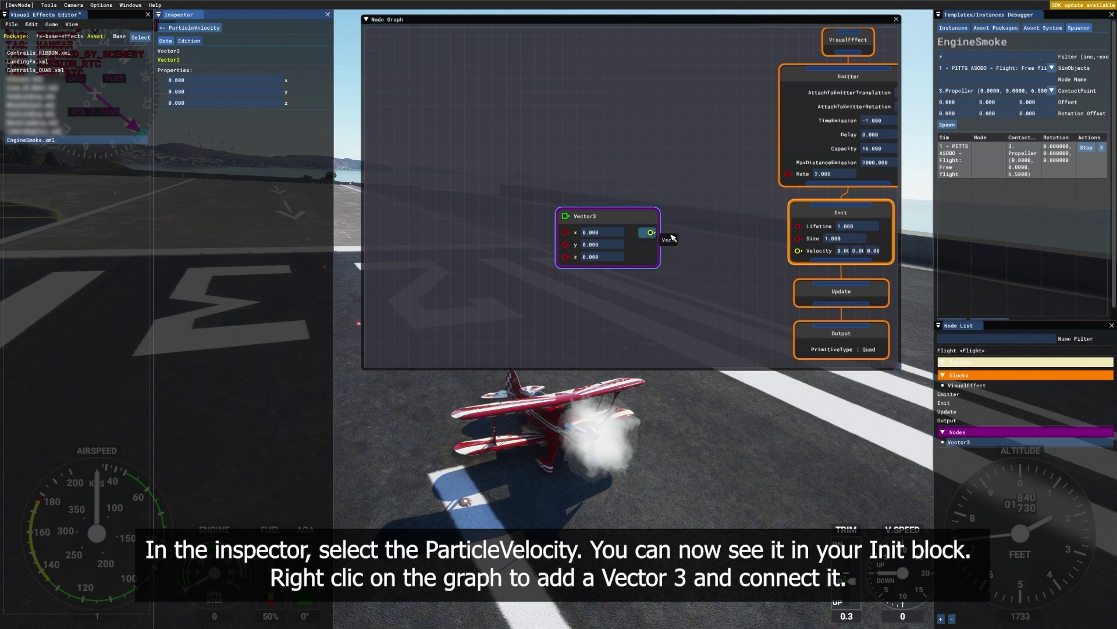
drag(651, 232, 807, 257)
Step: Set the Vector3's y to 1, leaving x and z at 0
middle_drag(812, 258, 835, 217)
drag(666, 179, 725, 168)
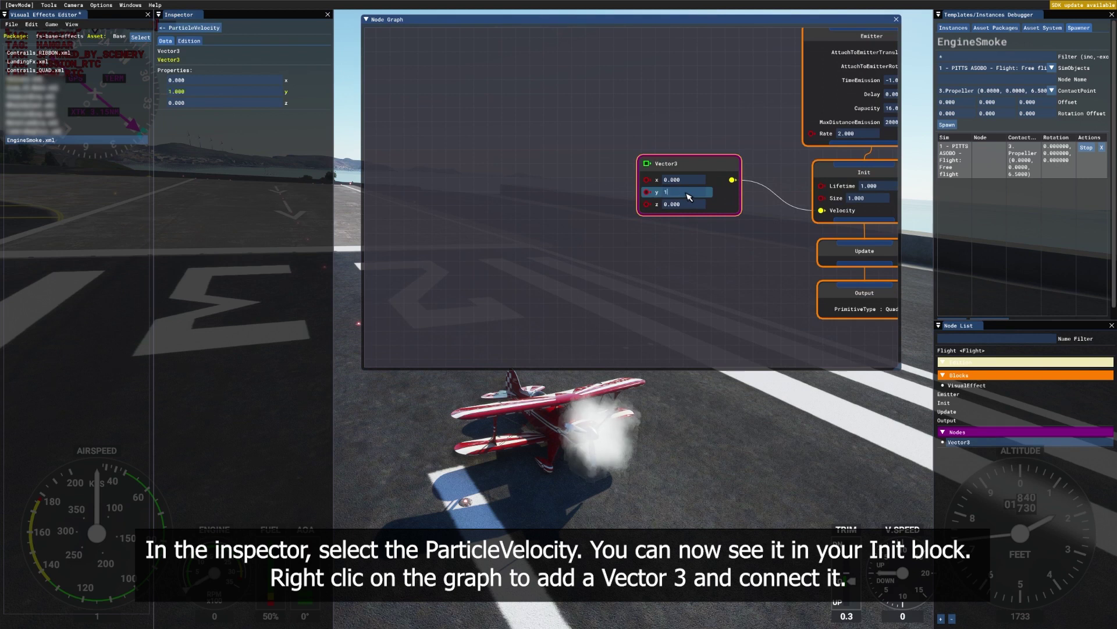
key(Return)
click(684, 124)
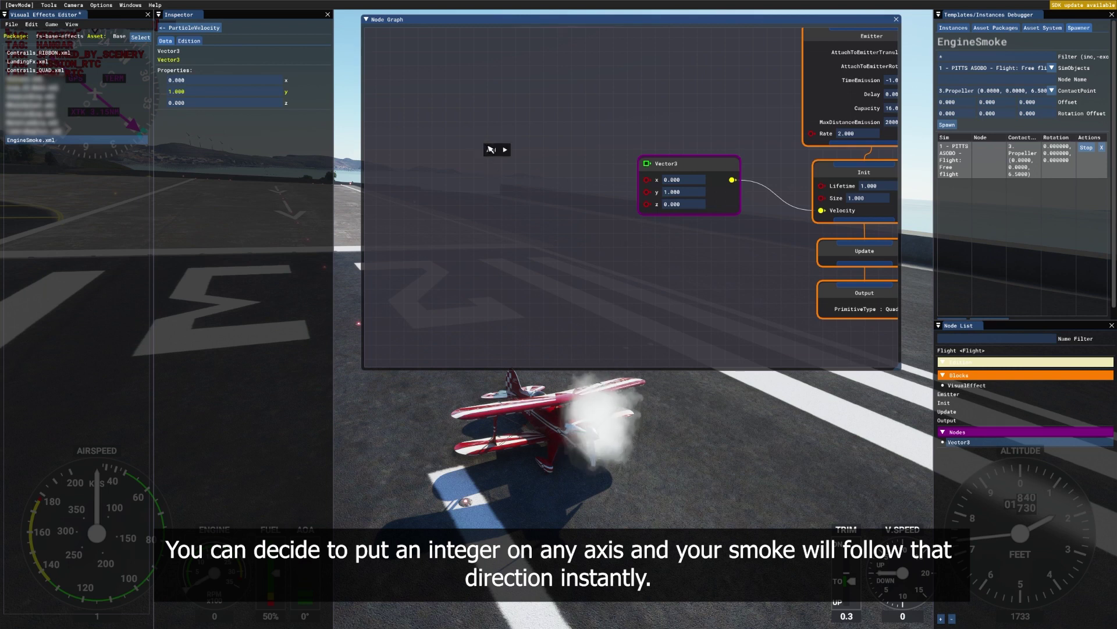
mouse_move(495, 153)
mouse_move(536, 161)
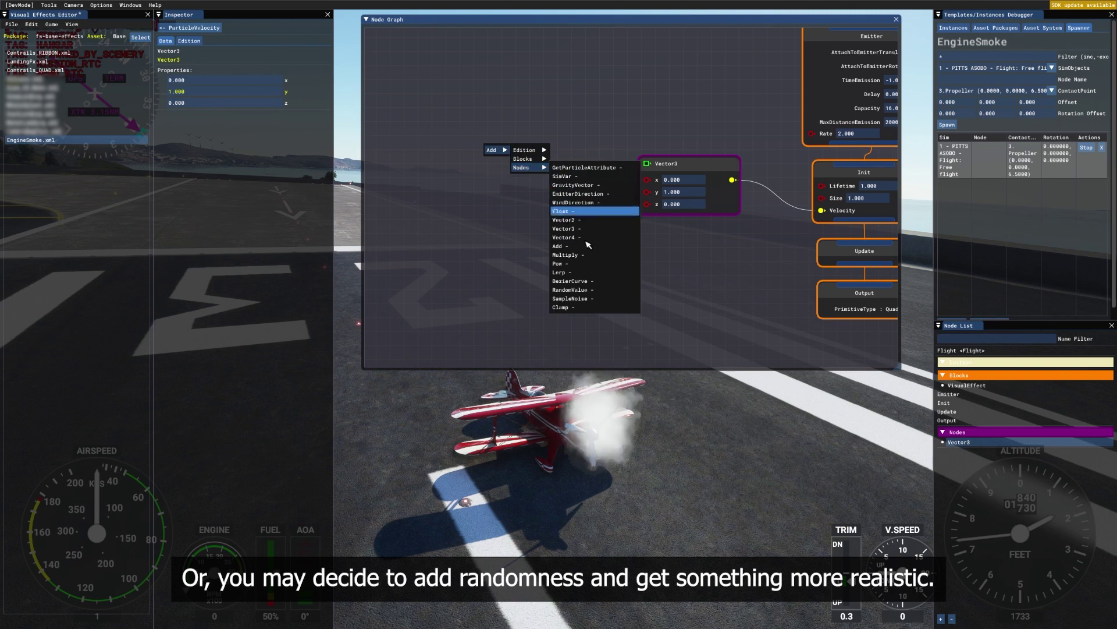
Step: Add two RandomValue nodes and wire them into the Vector3's x and z inputs
click(575, 289)
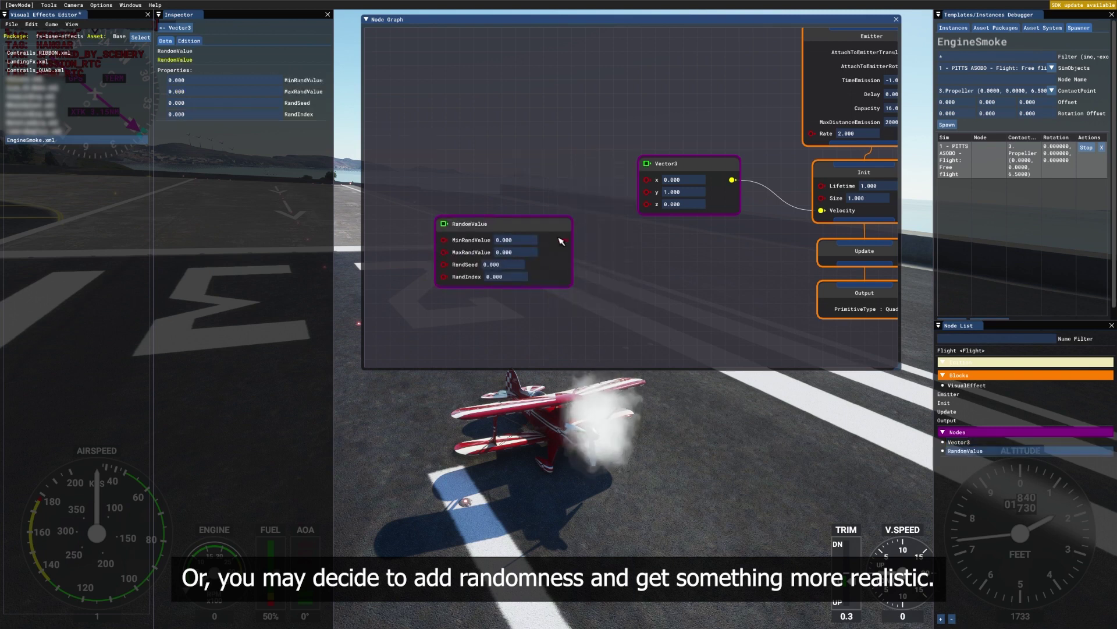
drag(483, 192, 490, 124)
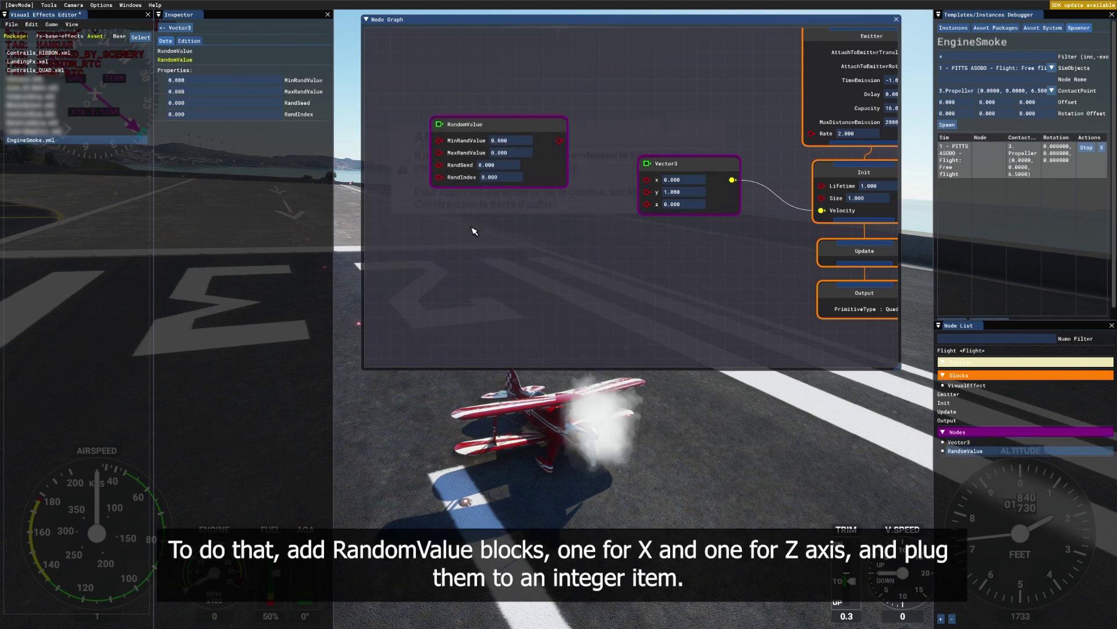
mouse_move(482, 234)
mouse_move(524, 249)
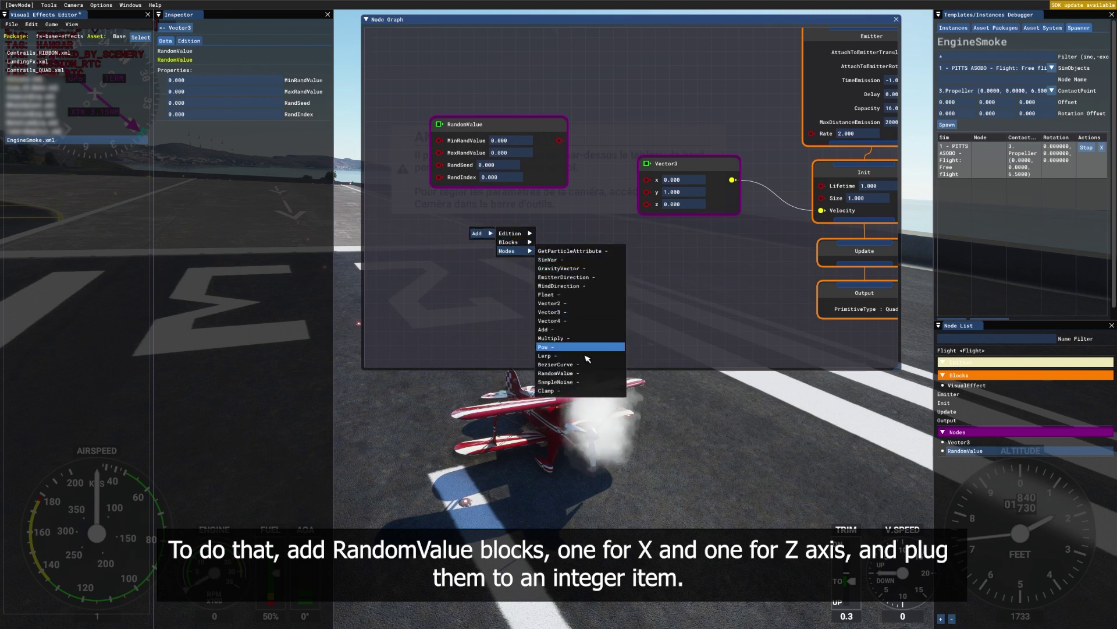
click(556, 373)
drag(568, 300, 554, 212)
drag(537, 133, 562, 118)
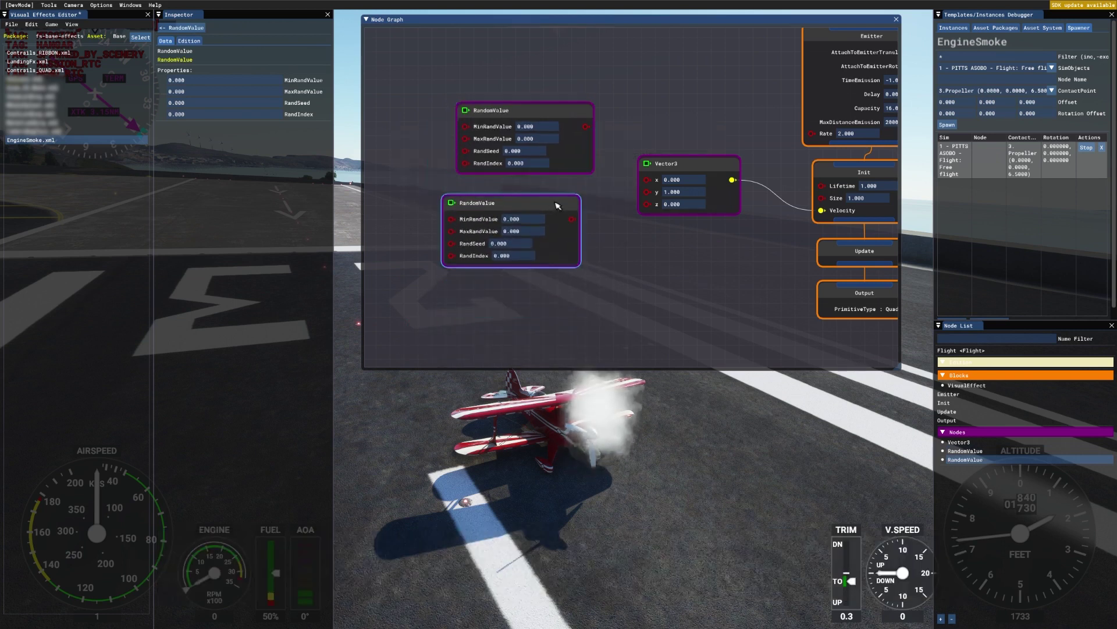
drag(513, 202, 526, 192)
drag(585, 127, 646, 180)
middle_drag(647, 180, 753, 158)
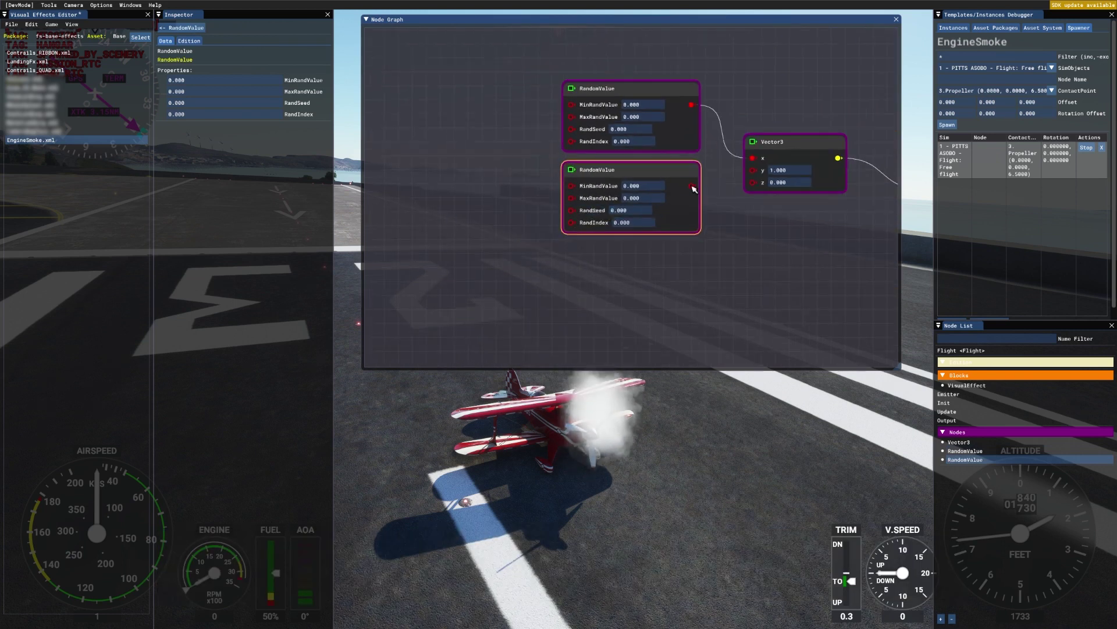
drag(760, 184, 755, 183)
Step: Set both RandomValue nodes to MinRandValue -0.5 and MaxRandValue 0.5
double_click(640, 105)
text(-0.5)
double_click(653, 116)
double_click(640, 186)
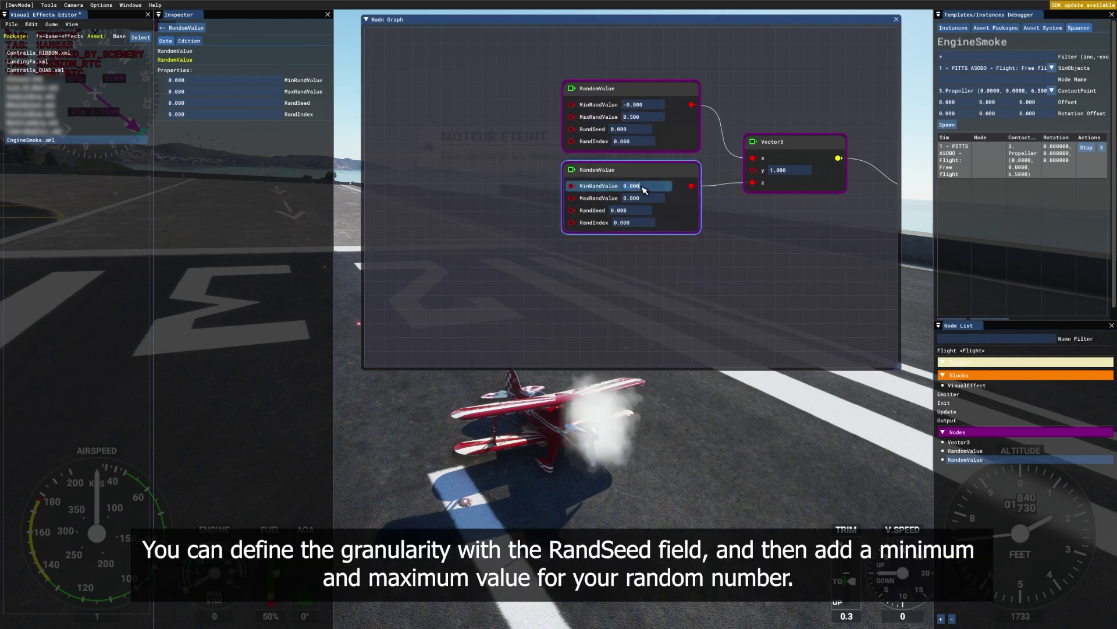
click(669, 267)
right_click(449, 170)
Step: Add a GetParticleAttribute set to id and wire it into both RandIndex inputs
mouse_move(457, 173)
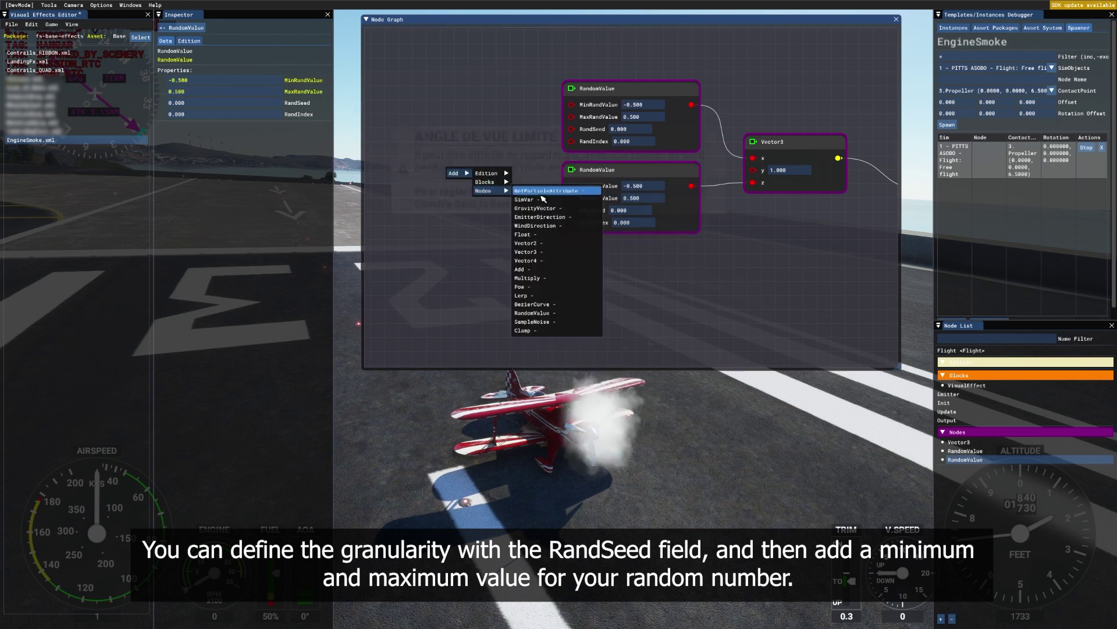
click(541, 197)
click(279, 80)
click(227, 155)
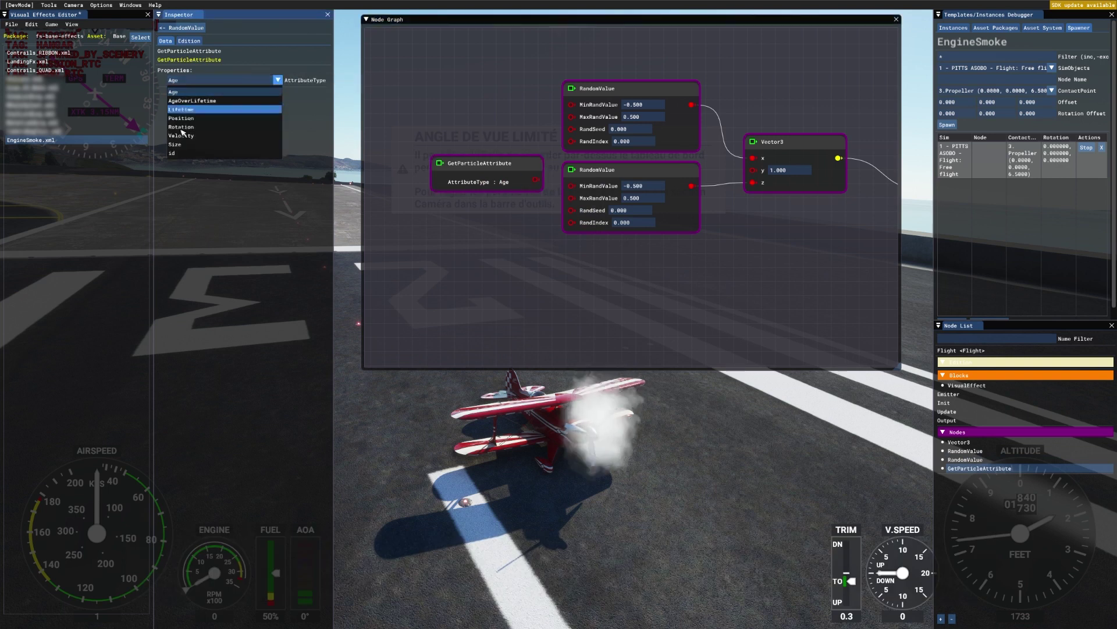
drag(530, 170, 572, 141)
middle_drag(495, 181, 686, 205)
drag(679, 204, 764, 247)
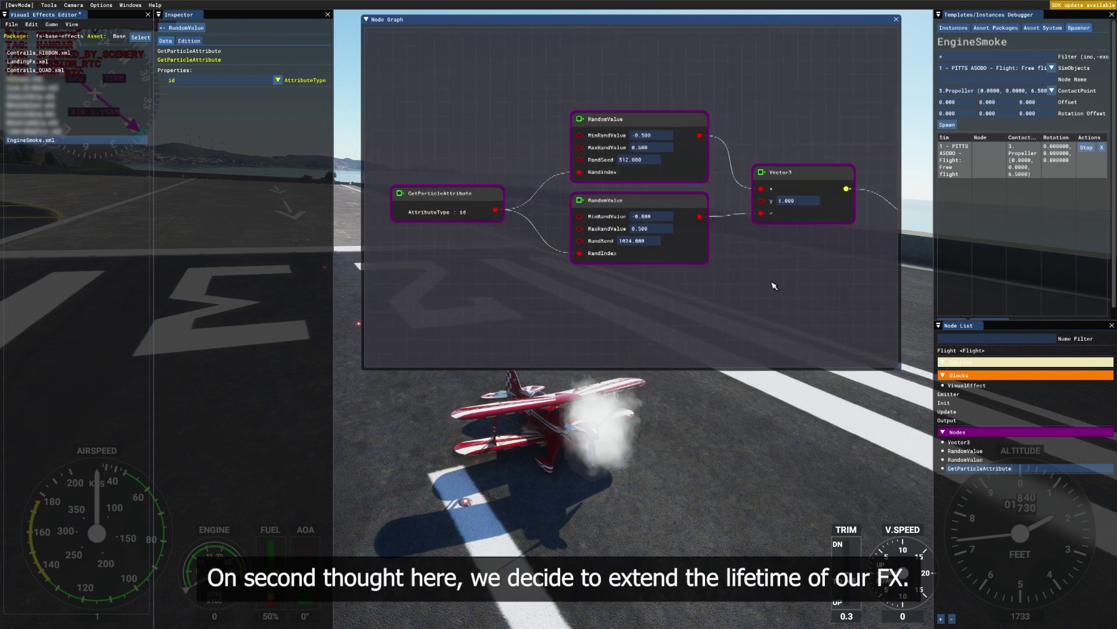
Step: Change the Init block's Lifetime to 4
middle_drag(774, 286, 516, 274)
double_click(719, 196)
text(4)
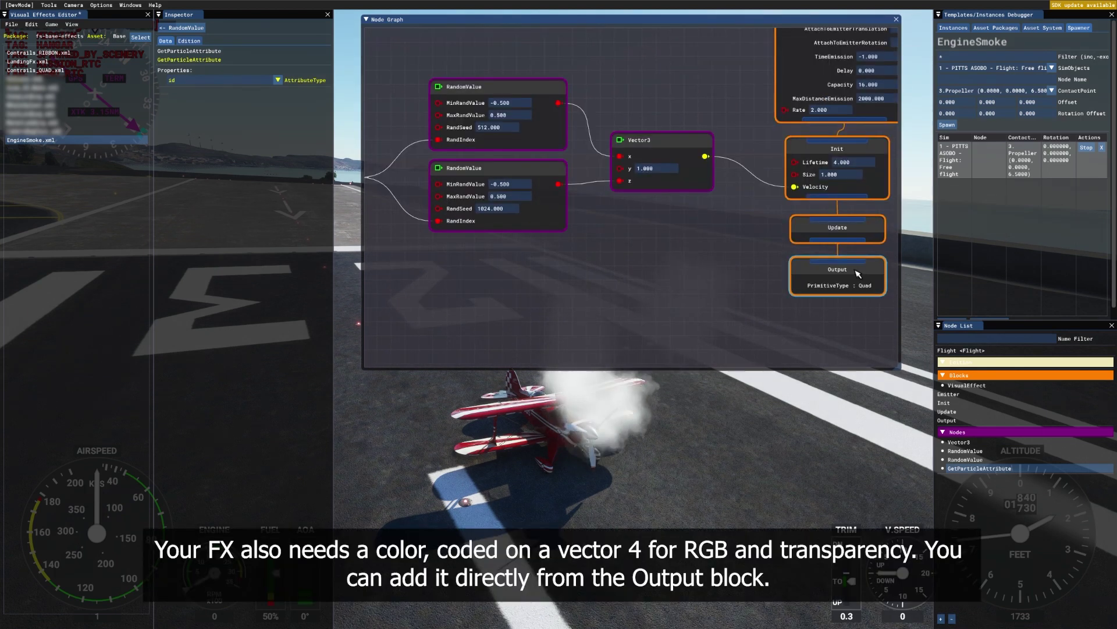
Step: Add a ParticleColor input to the Output block
click(858, 274)
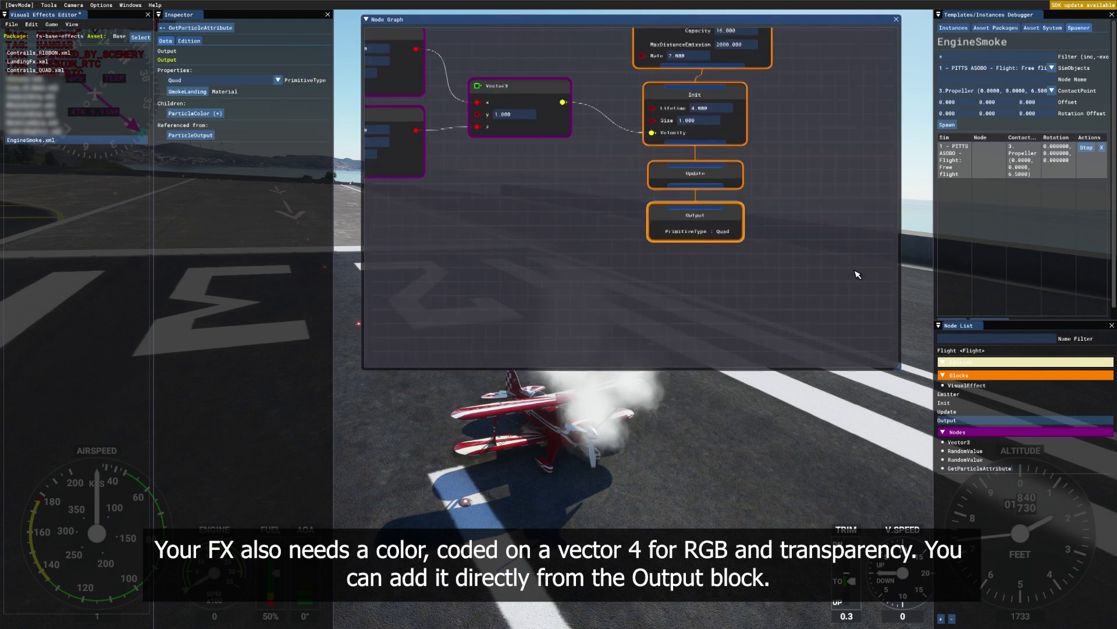
click(180, 113)
click(180, 114)
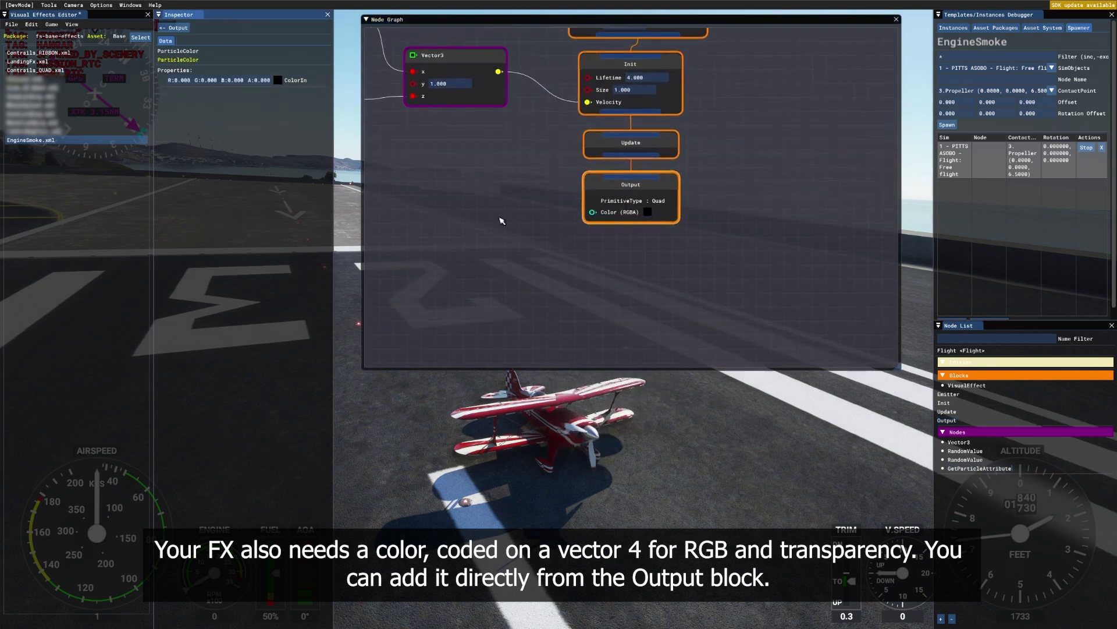
middle_drag(459, 187, 669, 252)
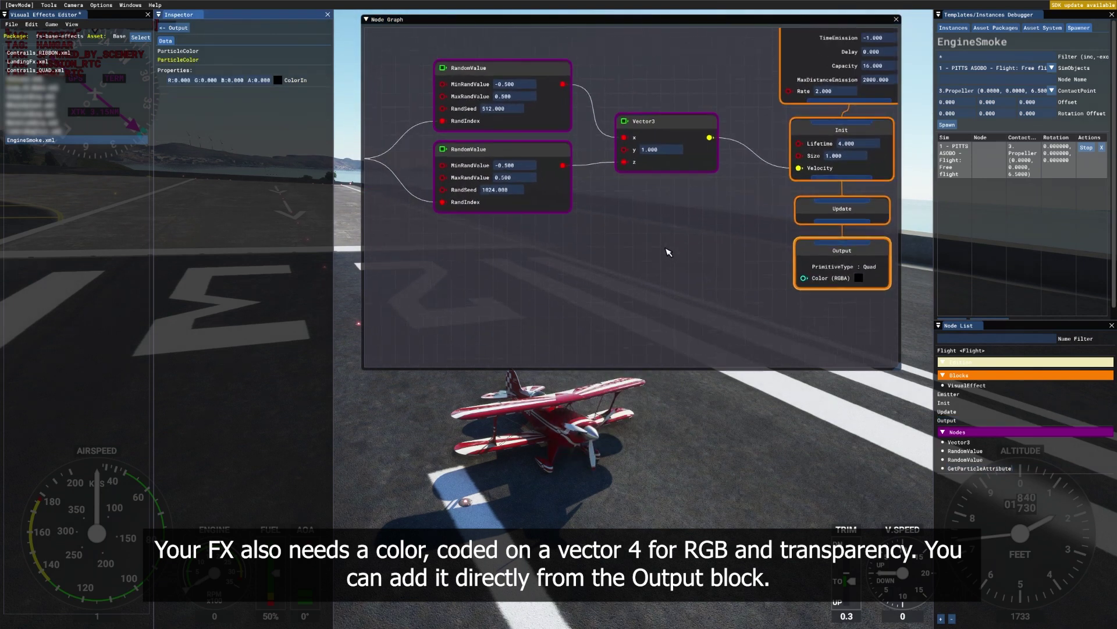
Step: Add a Vector4 node beside the Output block
right_click(678, 263)
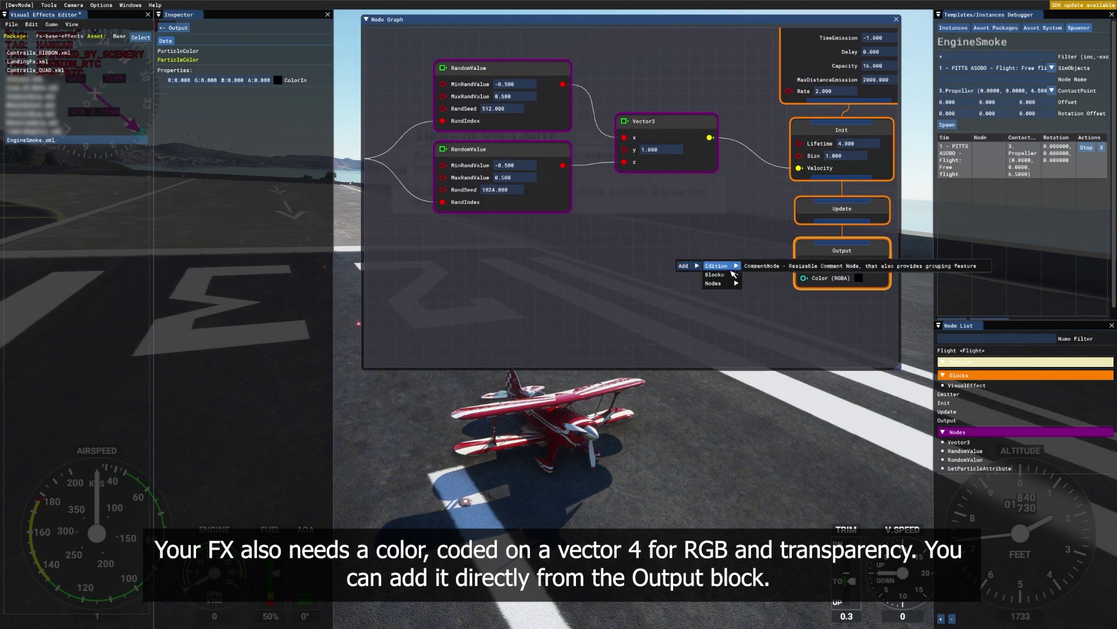
mouse_move(727, 284)
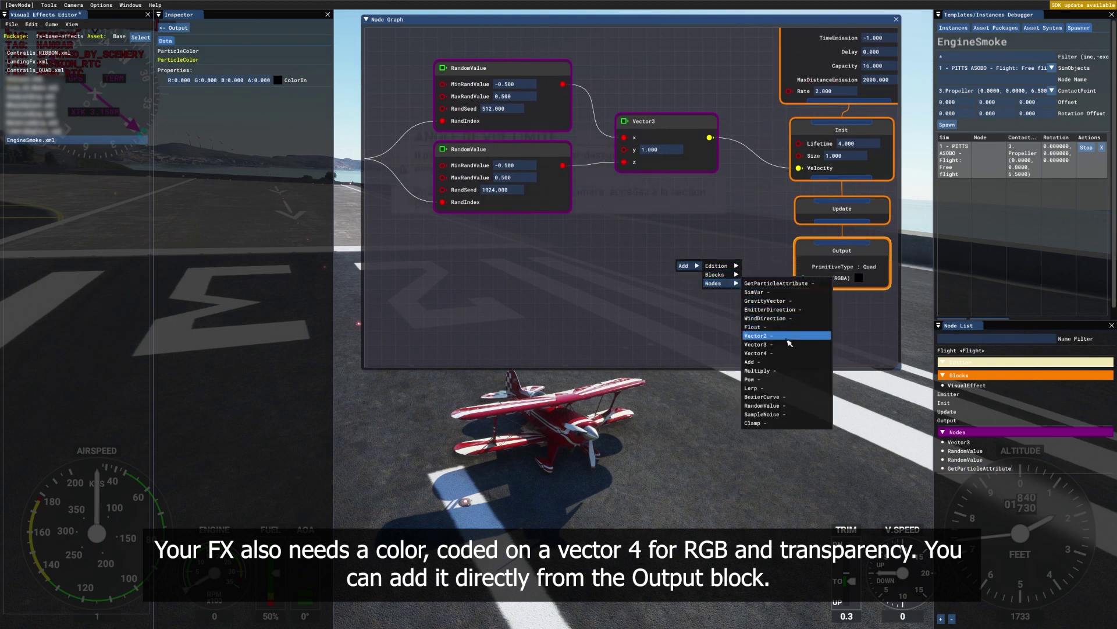
click(757, 353)
drag(756, 295, 708, 243)
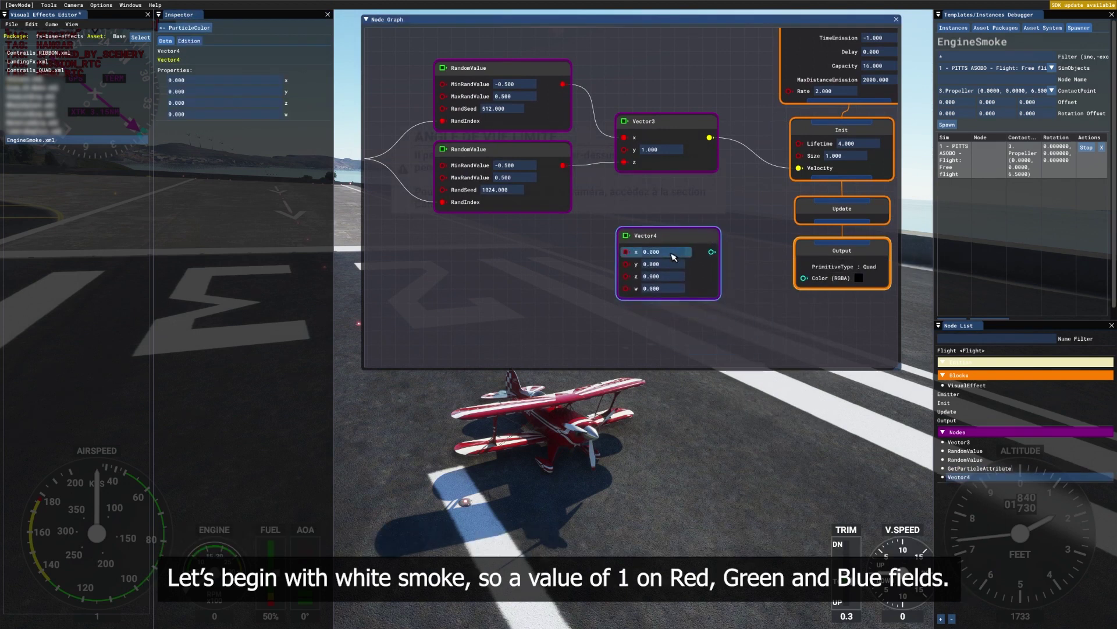
middle_drag(669, 256, 614, 190)
Step: Set Vector4 x, y, z, w to 1 and wire it to Output's Color (RGBA)
double_click(608, 185)
text(1)
key(Tab)
text(1)
key(Tab)
text(1)
key(Tab)
text(1)
drag(677, 186, 759, 218)
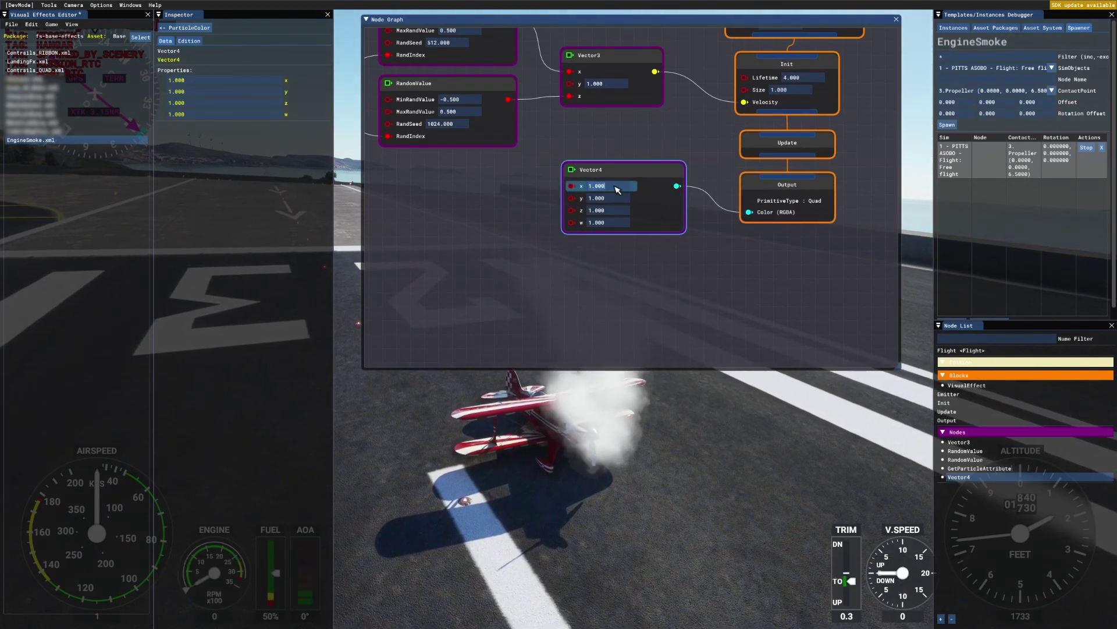
right_drag(454, 211, 599, 232)
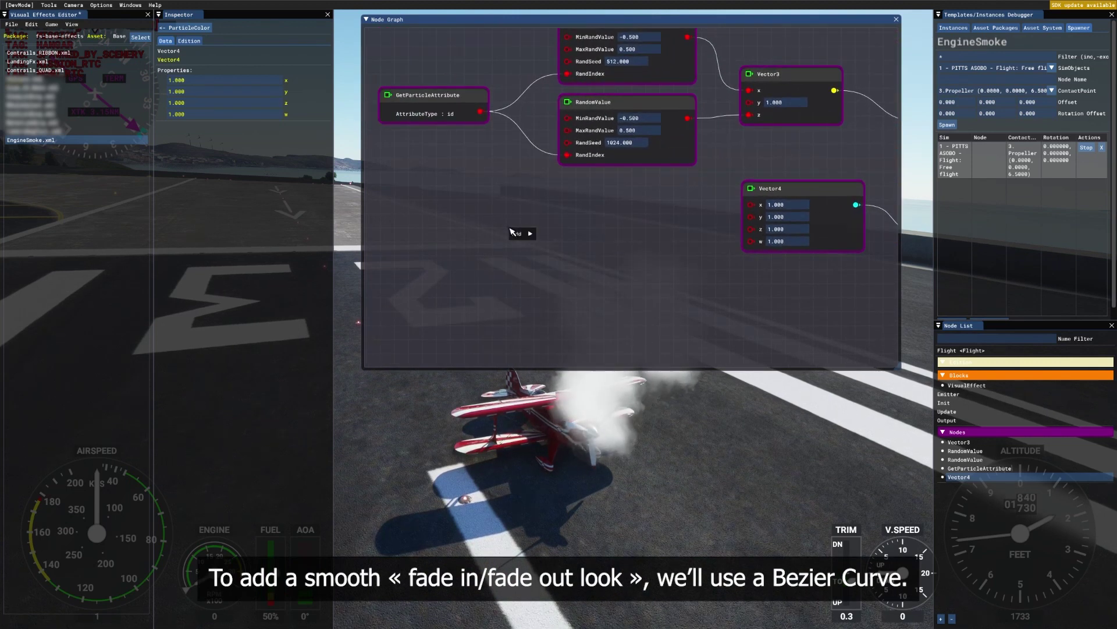
Step: Add a BezierCurve node beside the Vector4 to drive its w channel
right_click(512, 231)
mouse_move(555, 254)
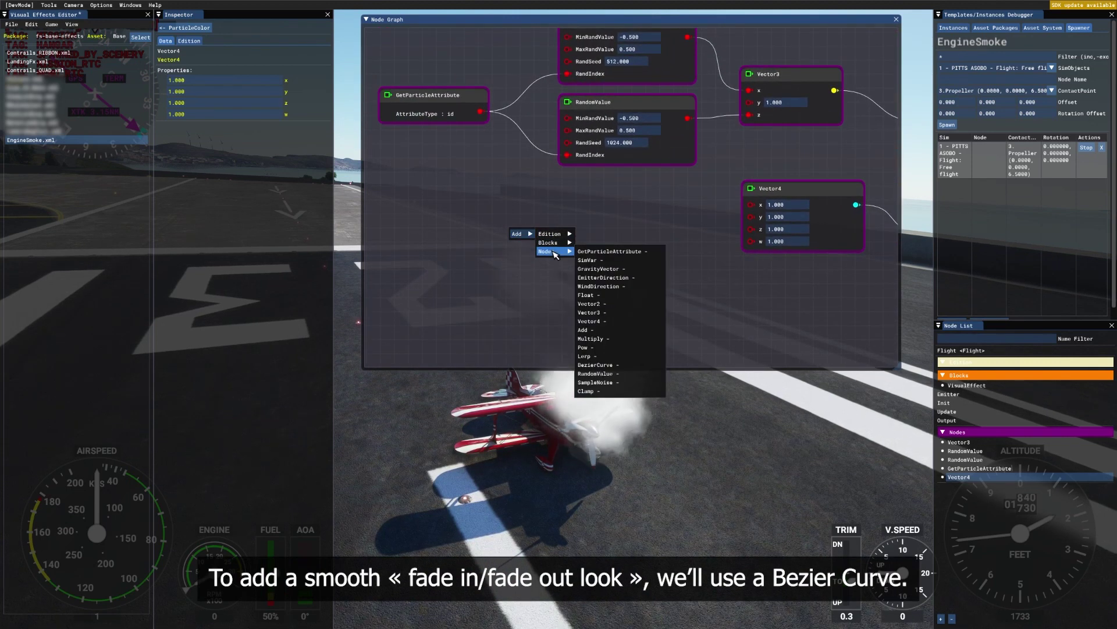
drag(567, 348, 751, 241)
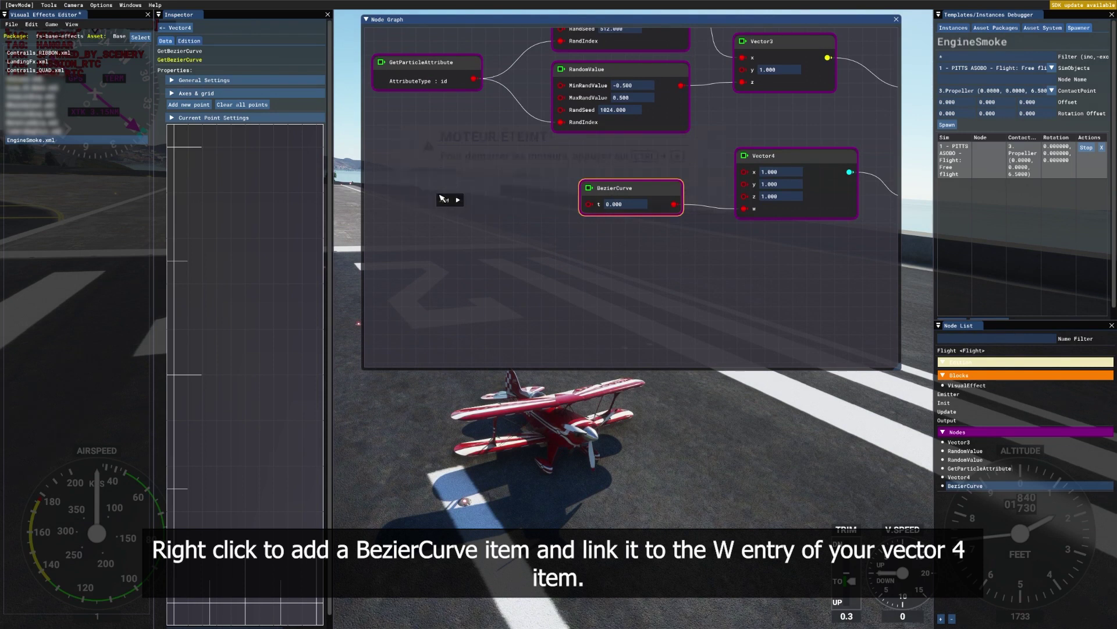
Step: Add a GetParticleAttribute set to AgeOverLifetime and connect it to the BezierCurve's t
right_click(439, 198)
mouse_move(451, 200)
mouse_move(477, 218)
click(535, 219)
click(278, 79)
click(192, 102)
drag(562, 206, 591, 207)
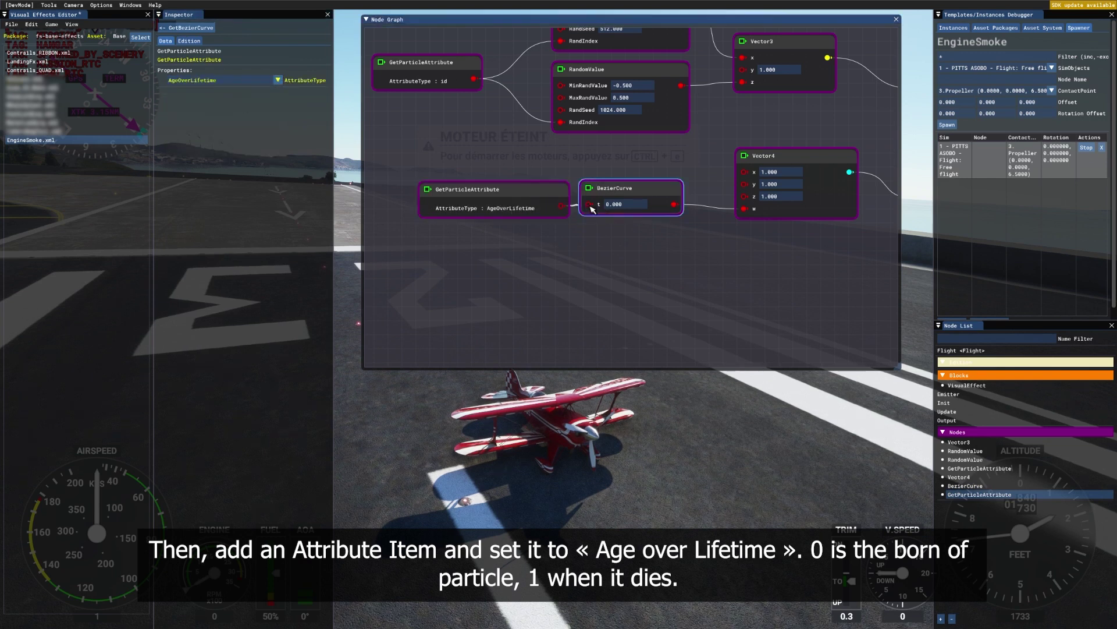
click(594, 208)
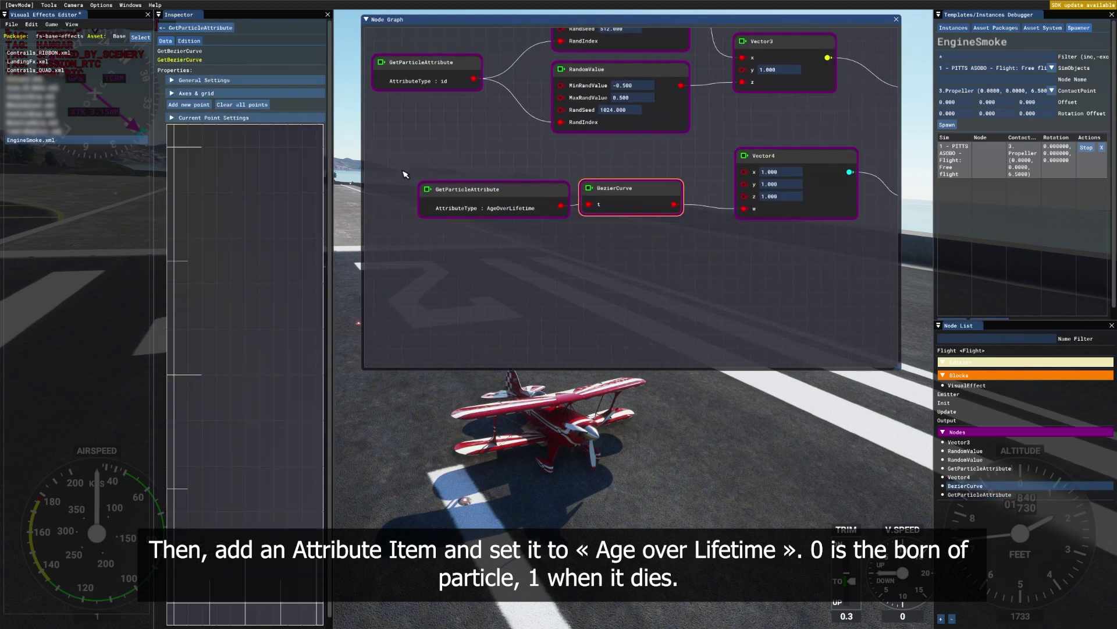
Step: Add three Bezier curve points at zero, full opacity midway, and back to zero
click(189, 104)
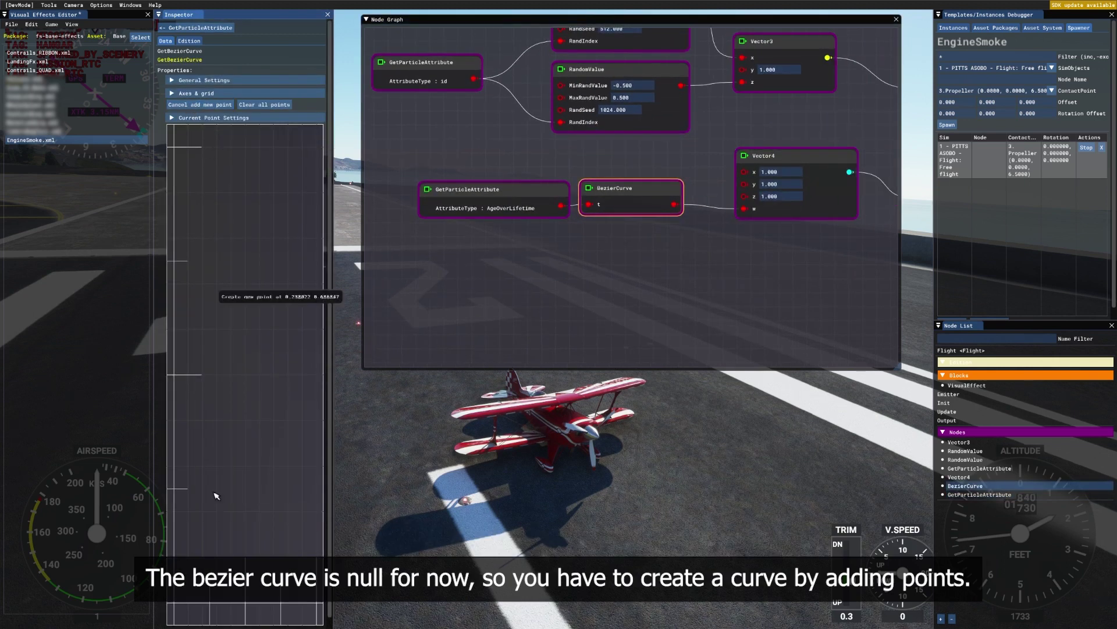
click(176, 604)
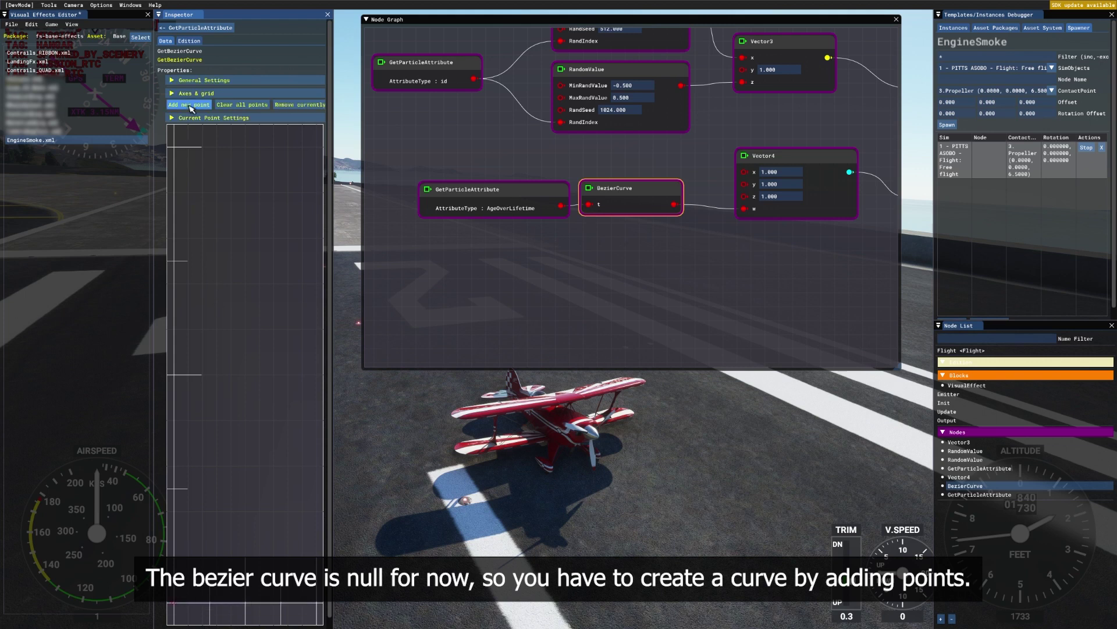
click(252, 148)
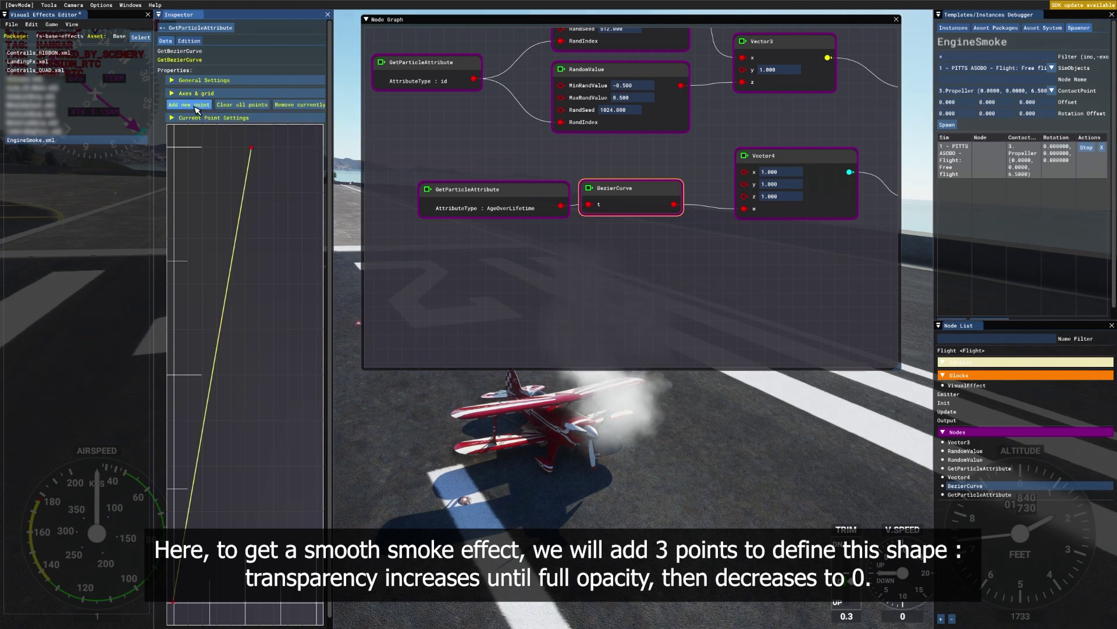
click(319, 606)
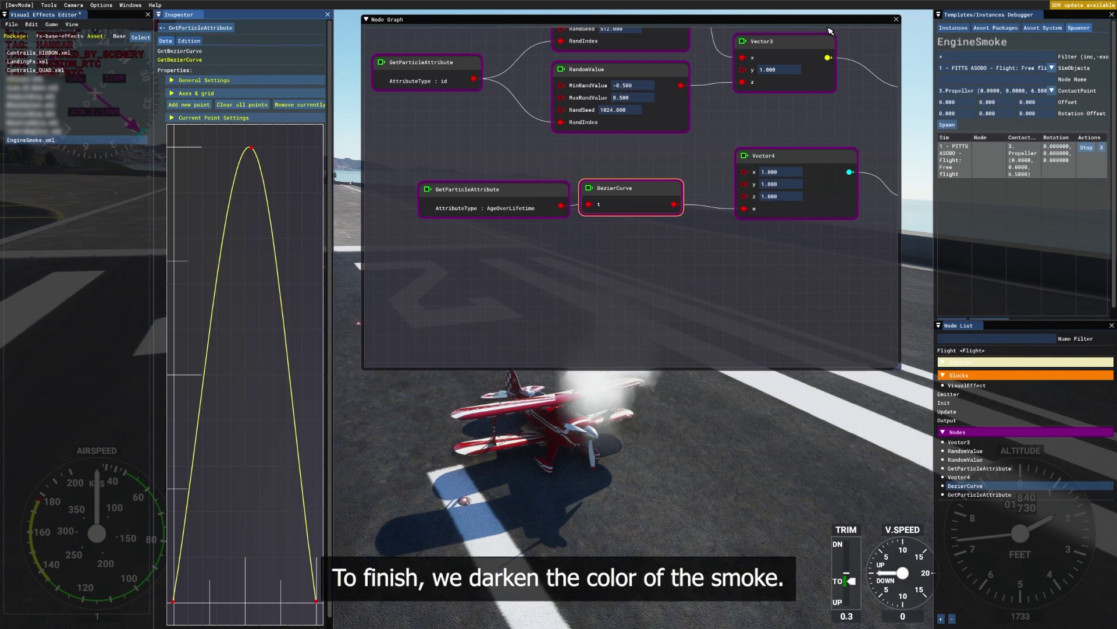
Step: Shorten the Node Graph window to reveal the smoking plane, and begin editing the Vector4 x value
drag(902, 371, 913, 271)
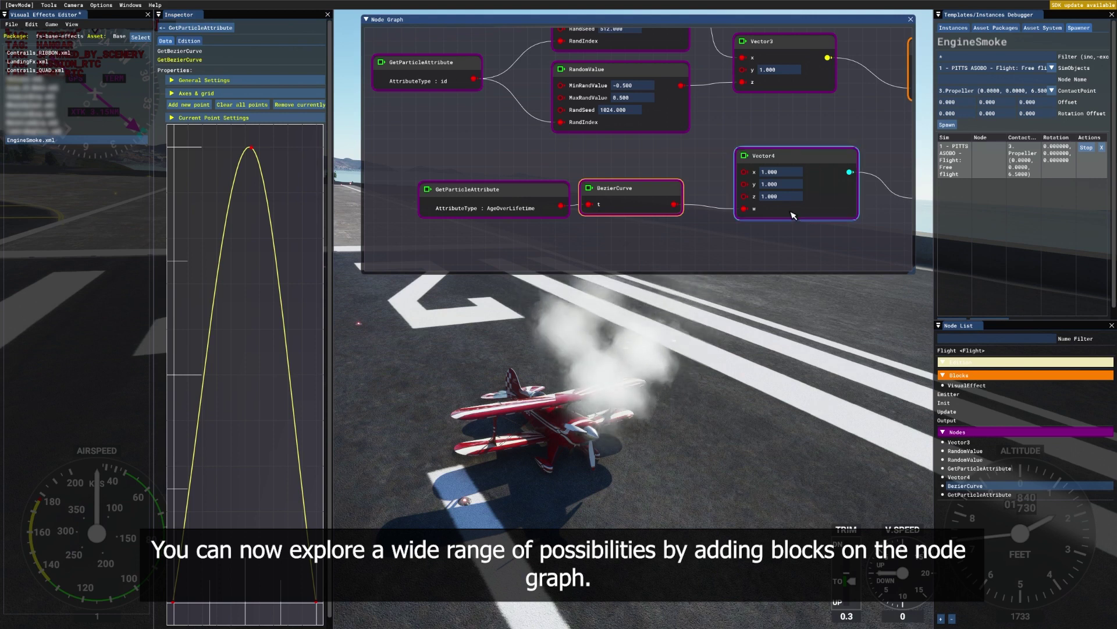
double_click(786, 172)
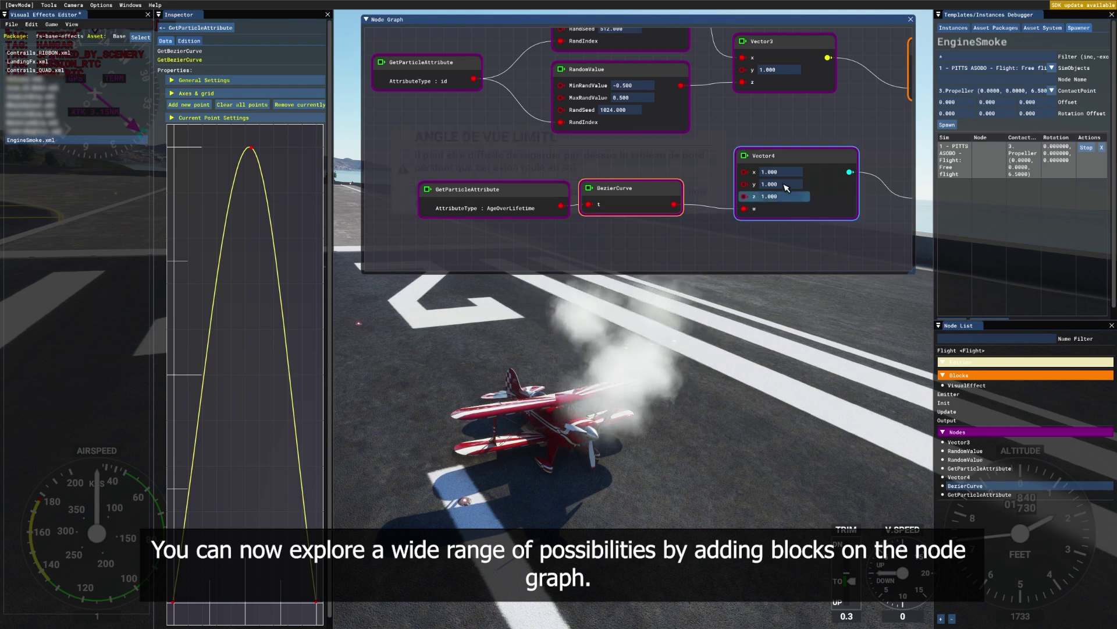